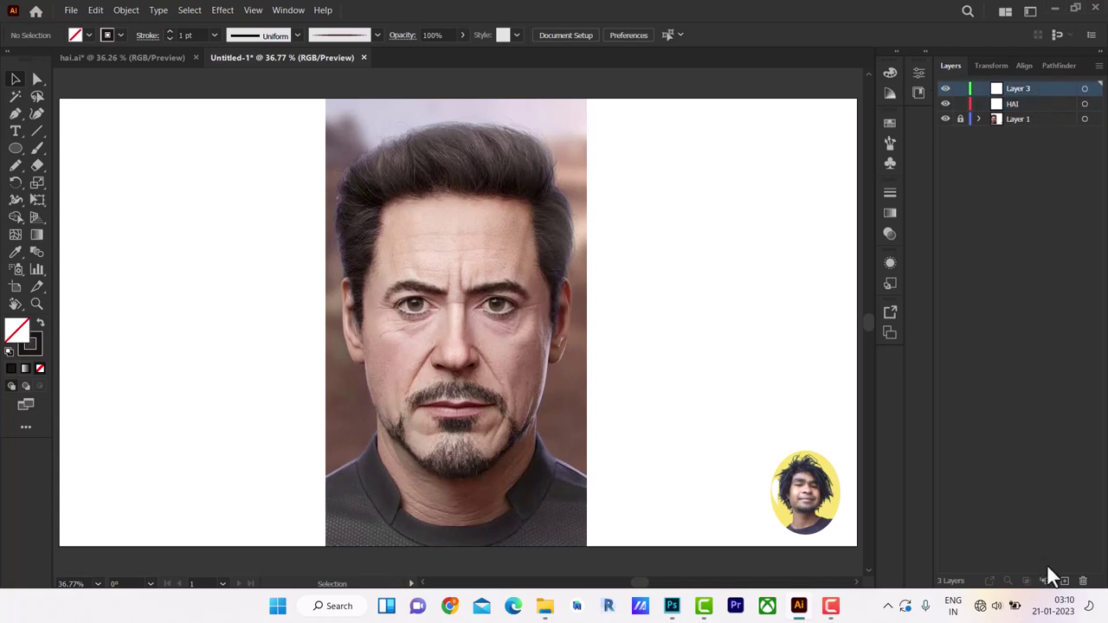
Step: Delete Layer 3 and the HAI layer, then add a new Layer 2
click(1083, 581)
click(1083, 581)
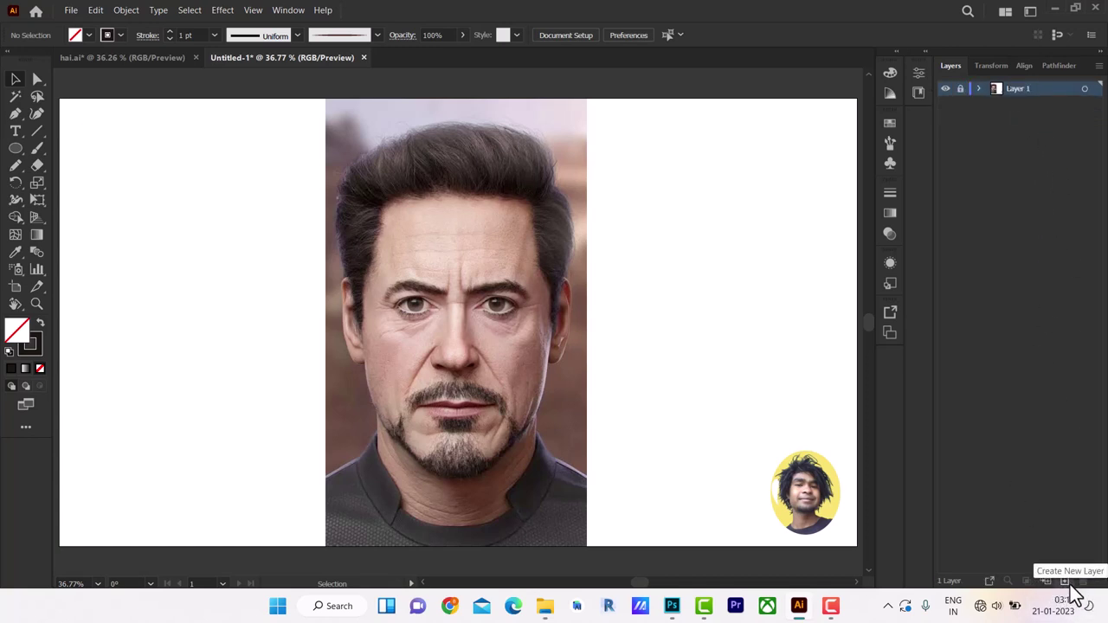
click(1065, 581)
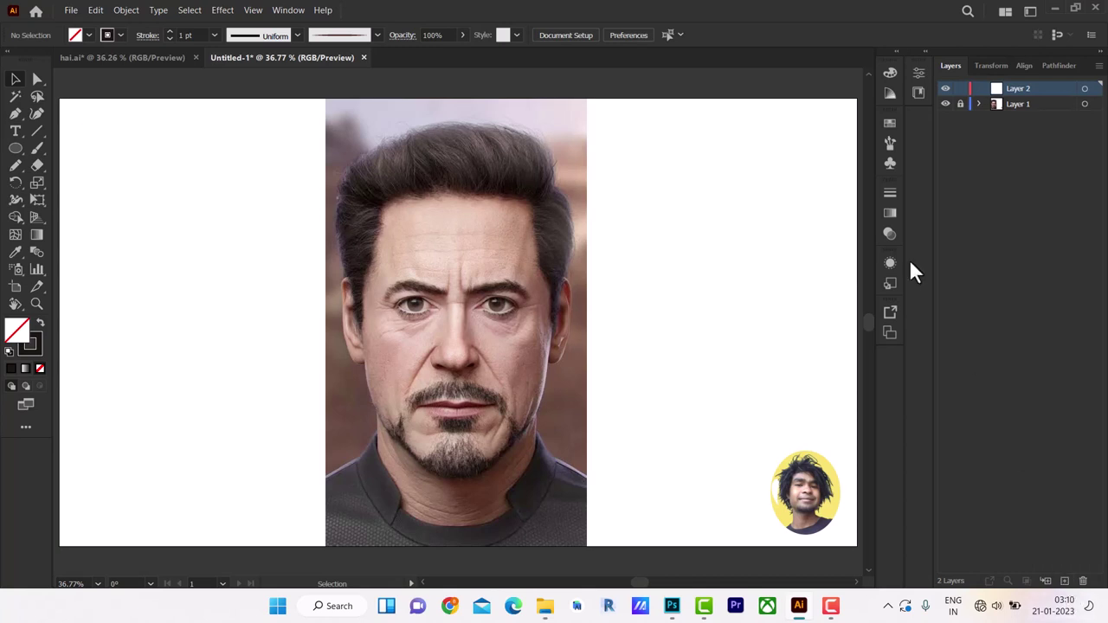
double_click(1021, 86)
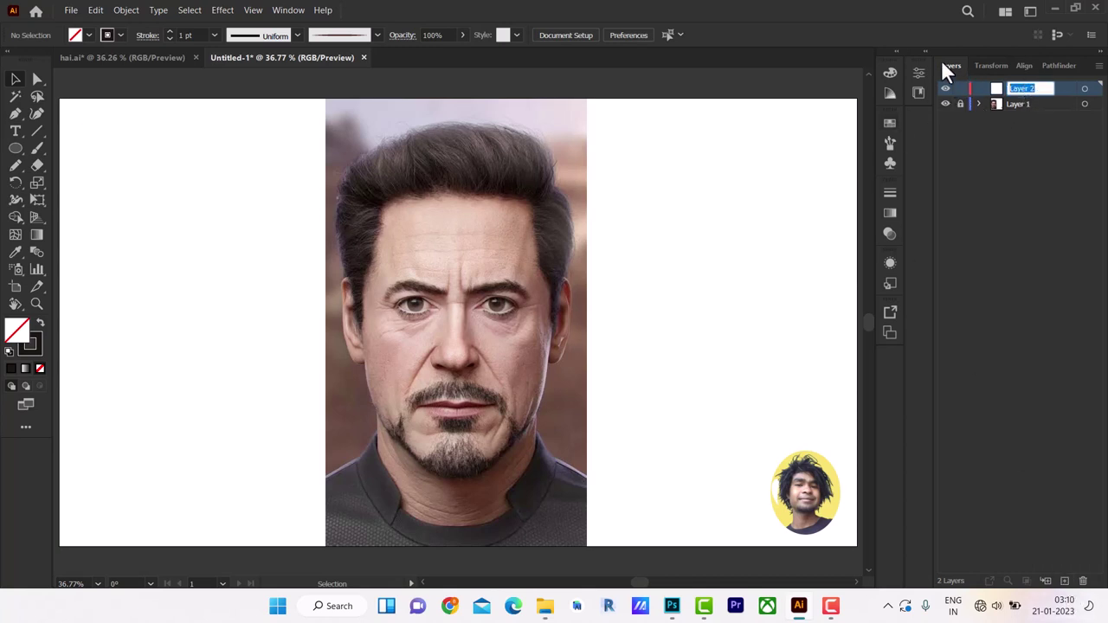
key(Return)
key(shift+h)
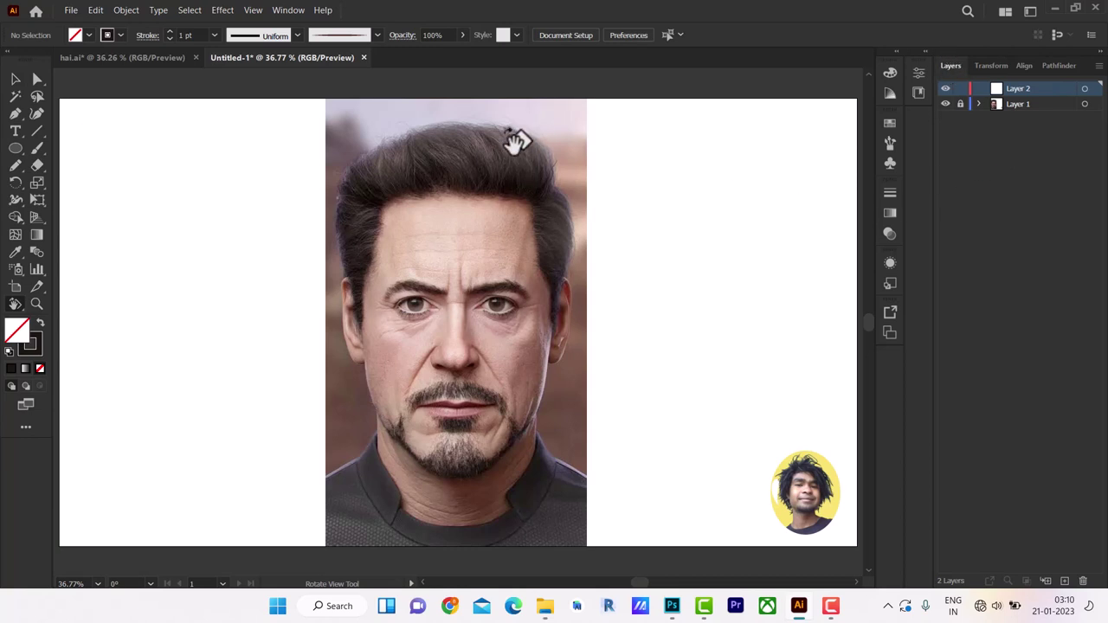
Step: Replace Layer 2 with a fresh empty layer above the portrait and pick the Pencil tool
click(1039, 251)
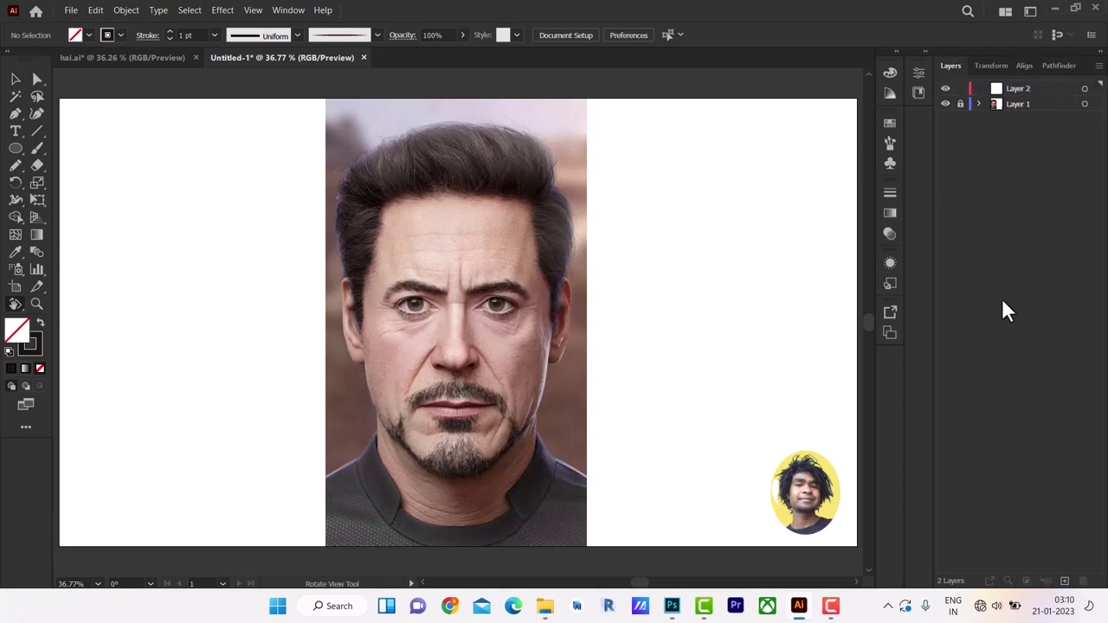
click(1040, 89)
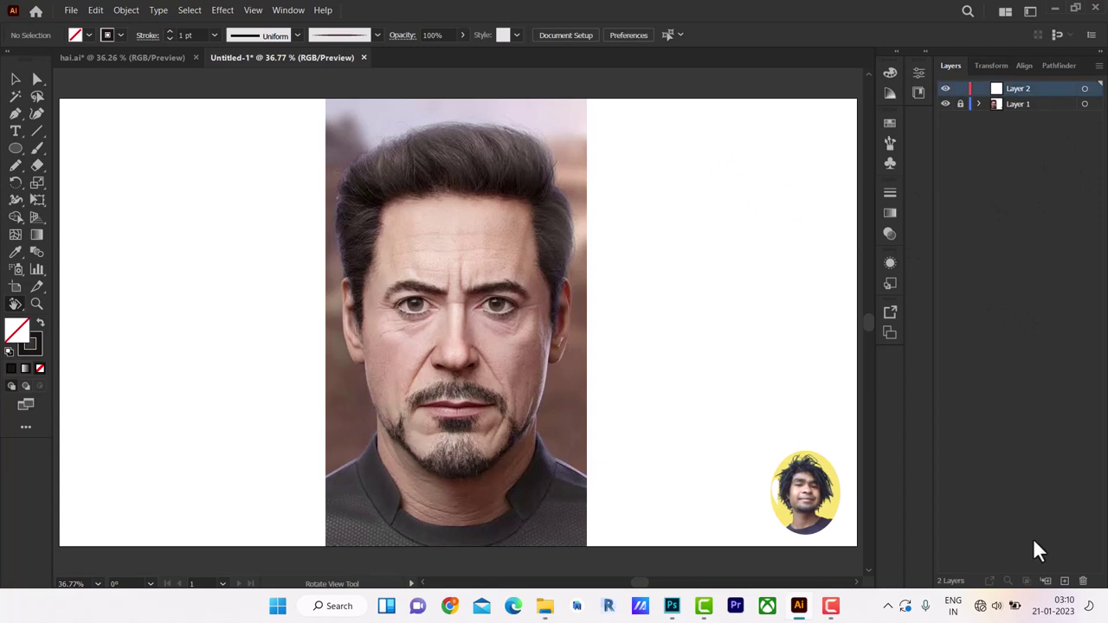
click(1082, 581)
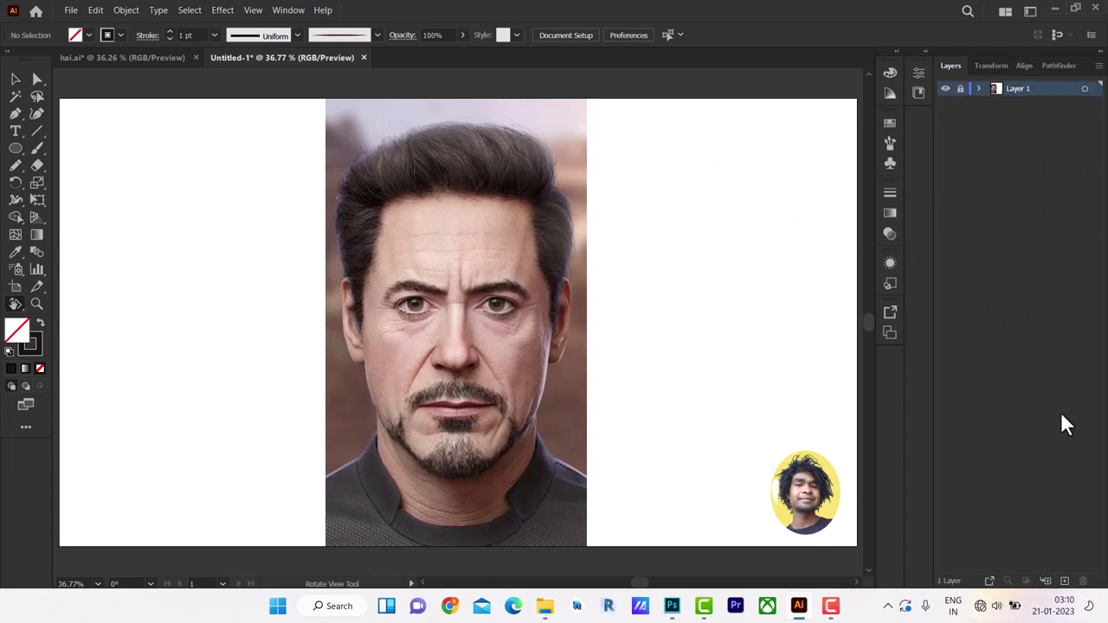
click(1065, 581)
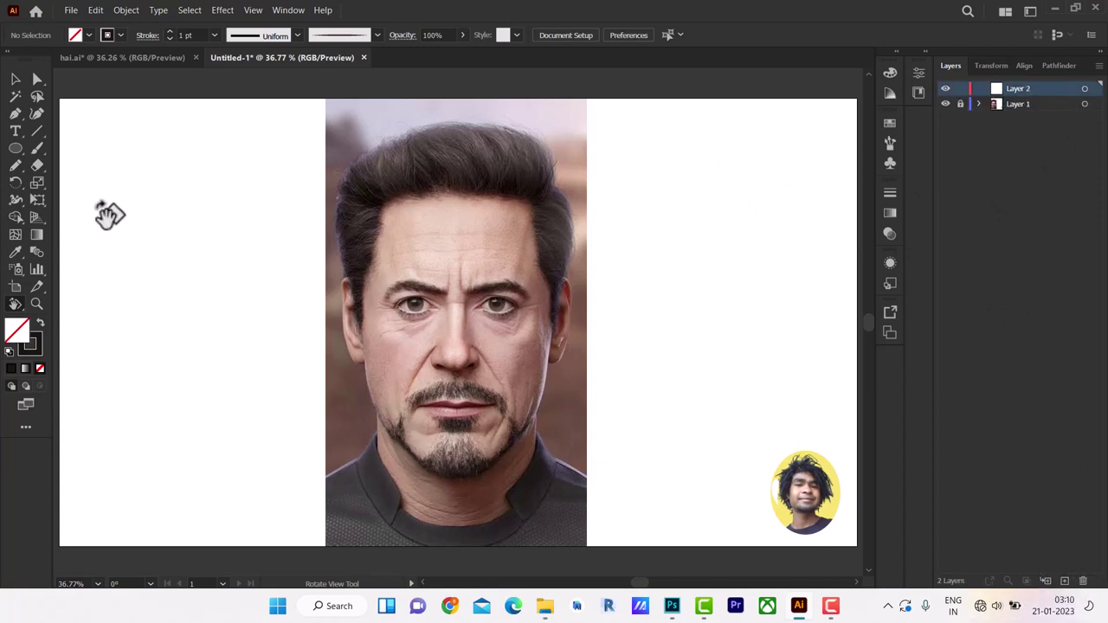
click(14, 165)
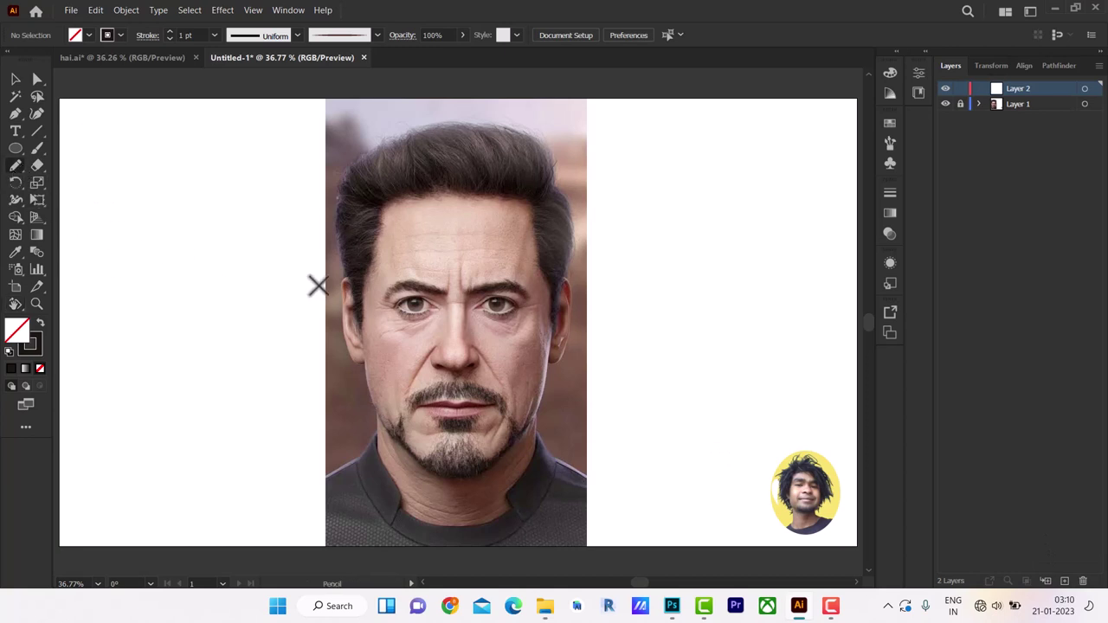
Step: Undo a test pencil stroke and zoom to about 79%, centred on the hair and forehead
mouse_move(392, 239)
mouse_down()
mouse_move(387, 208)
mouse_move(477, 230)
mouse_move(519, 300)
mouse_up()
key(ctrl+z)
key(z)
key(h)
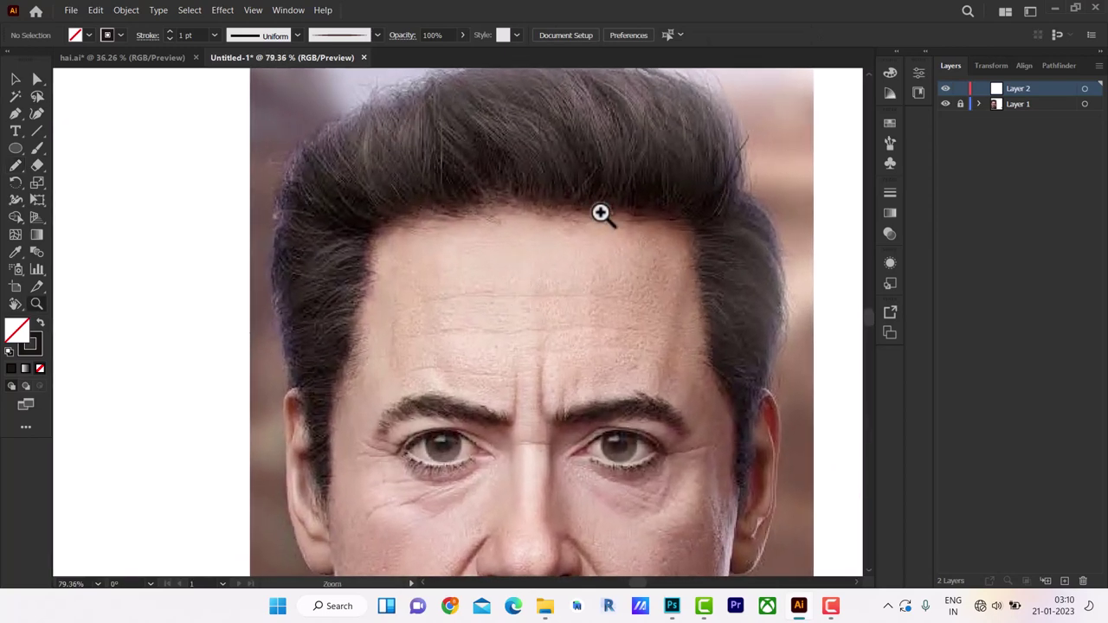
mouse_move(606, 198)
mouse_down()
mouse_move(572, 247)
mouse_move(563, 237)
mouse_up()
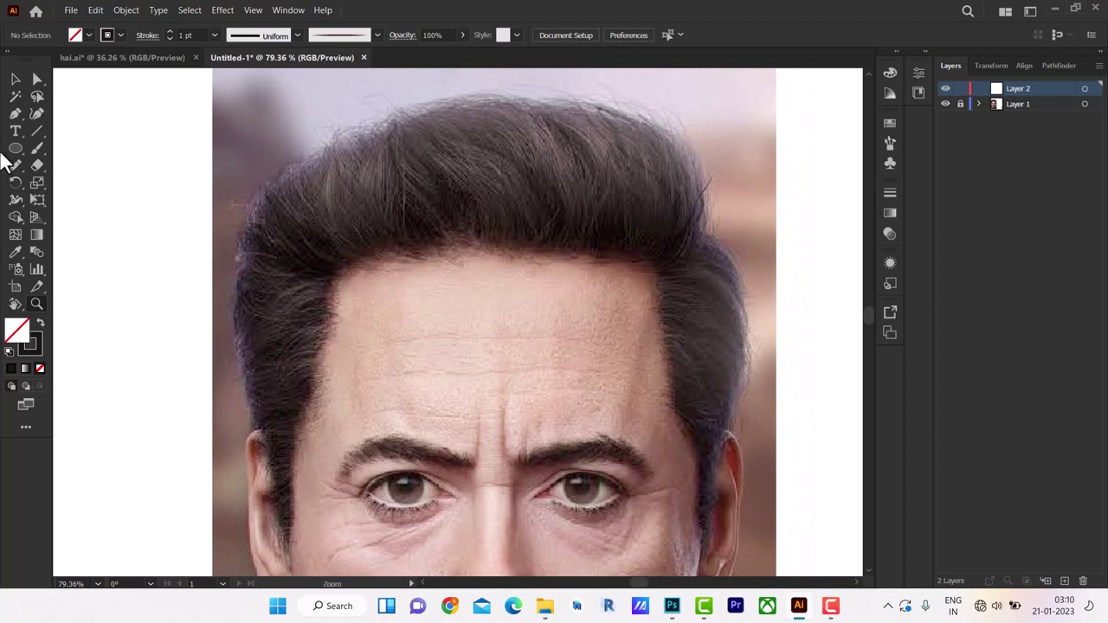
click(16, 165)
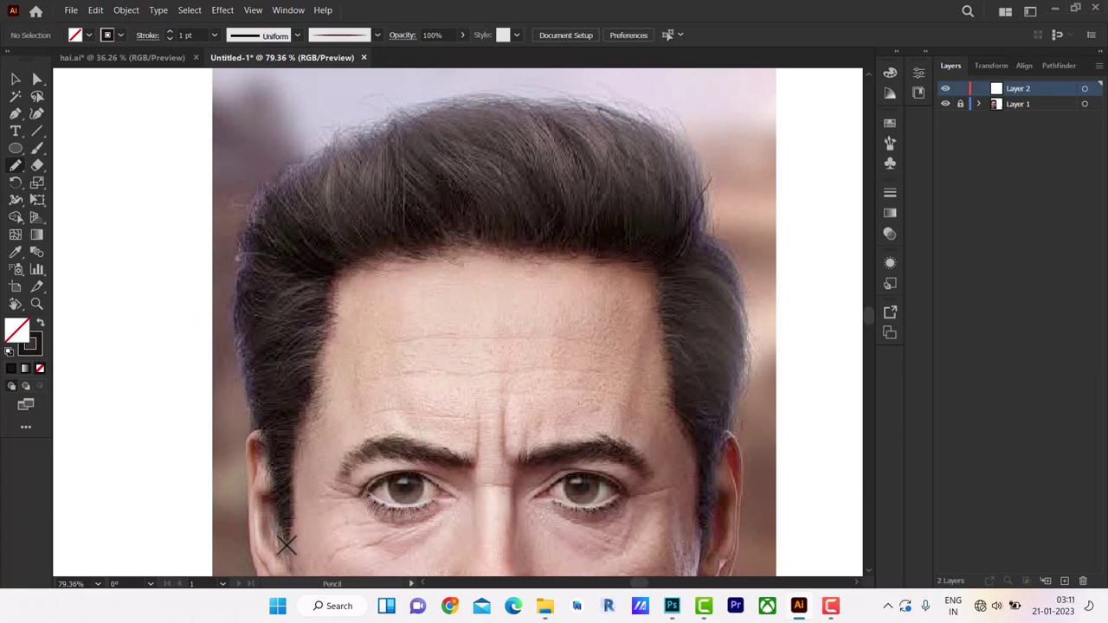
Step: Pencil-trace the hair outline along the hairline, both sides and over the top of the head
mouse_move(288, 534)
mouse_down()
mouse_move(329, 295)
mouse_move(347, 269)
mouse_move(468, 235)
mouse_move(506, 244)
mouse_move(585, 235)
mouse_move(654, 260)
mouse_move(665, 311)
mouse_up()
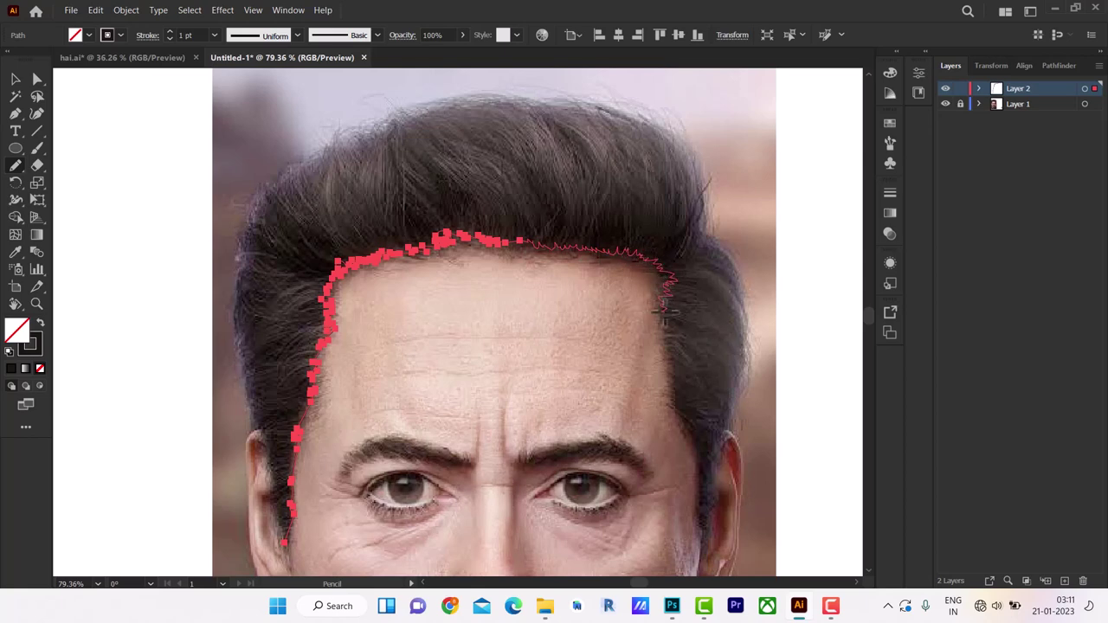
mouse_move(674, 357)
mouse_down()
mouse_move(674, 388)
mouse_move(704, 451)
mouse_up()
drag(700, 492, 702, 514)
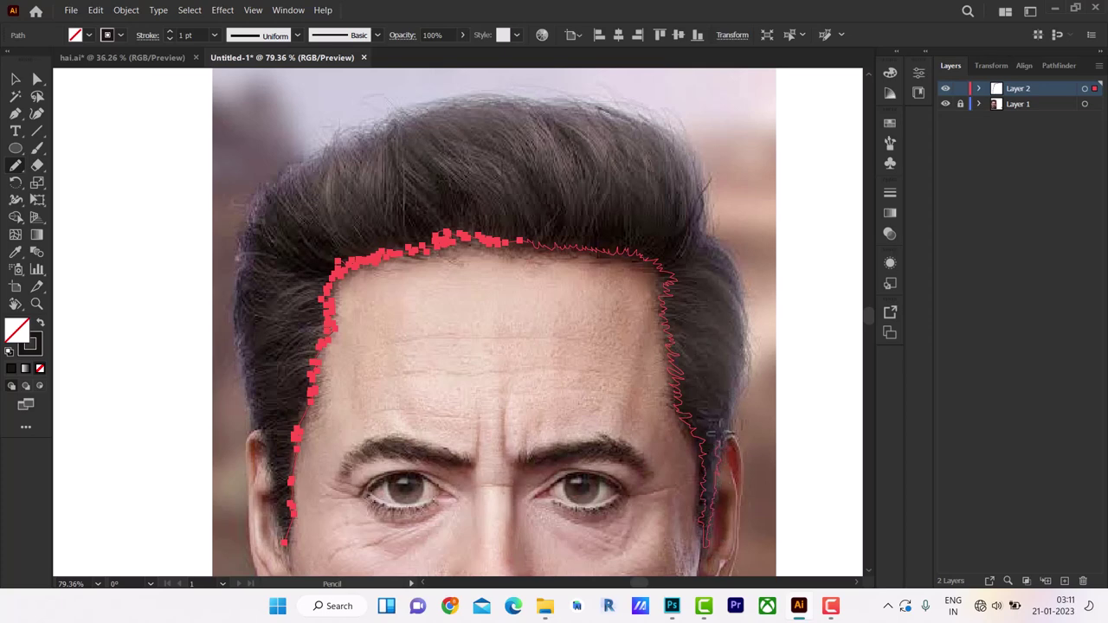
mouse_move(734, 407)
mouse_down()
mouse_move(746, 372)
mouse_move(744, 283)
mouse_up()
drag(698, 223, 698, 226)
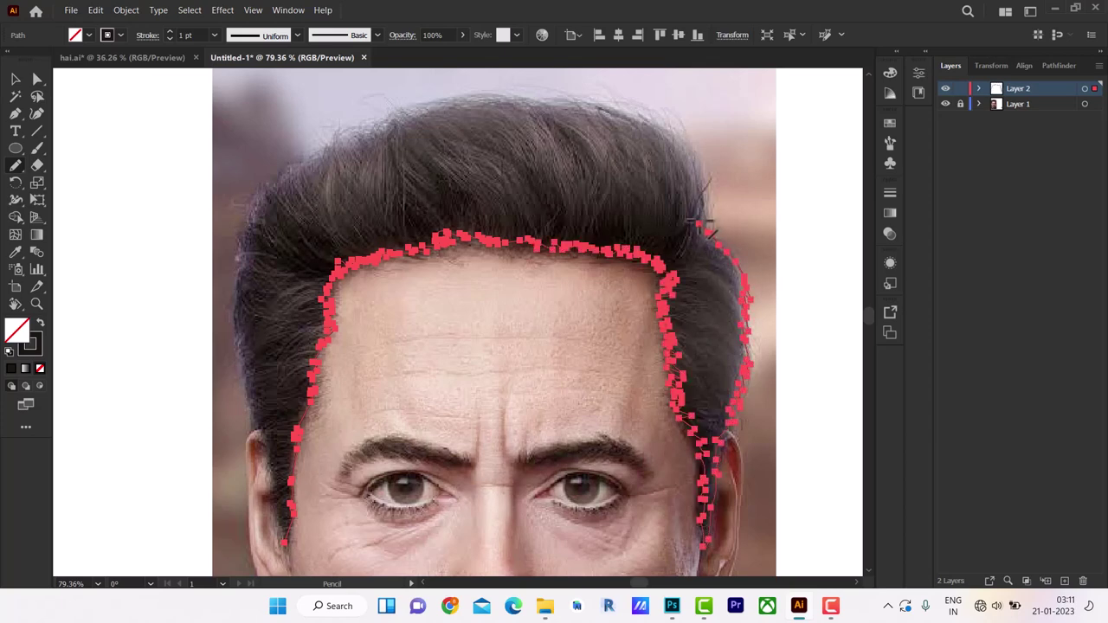
mouse_move(698, 156)
mouse_down()
mouse_move(673, 118)
mouse_move(527, 89)
mouse_move(393, 114)
mouse_move(300, 161)
mouse_up()
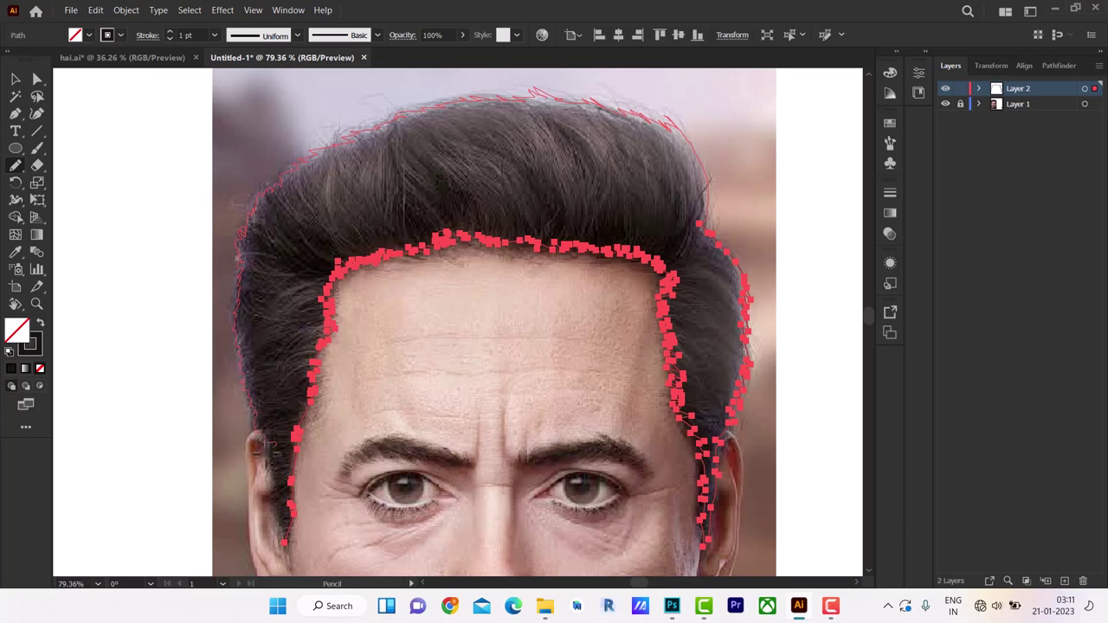
drag(270, 447, 286, 558)
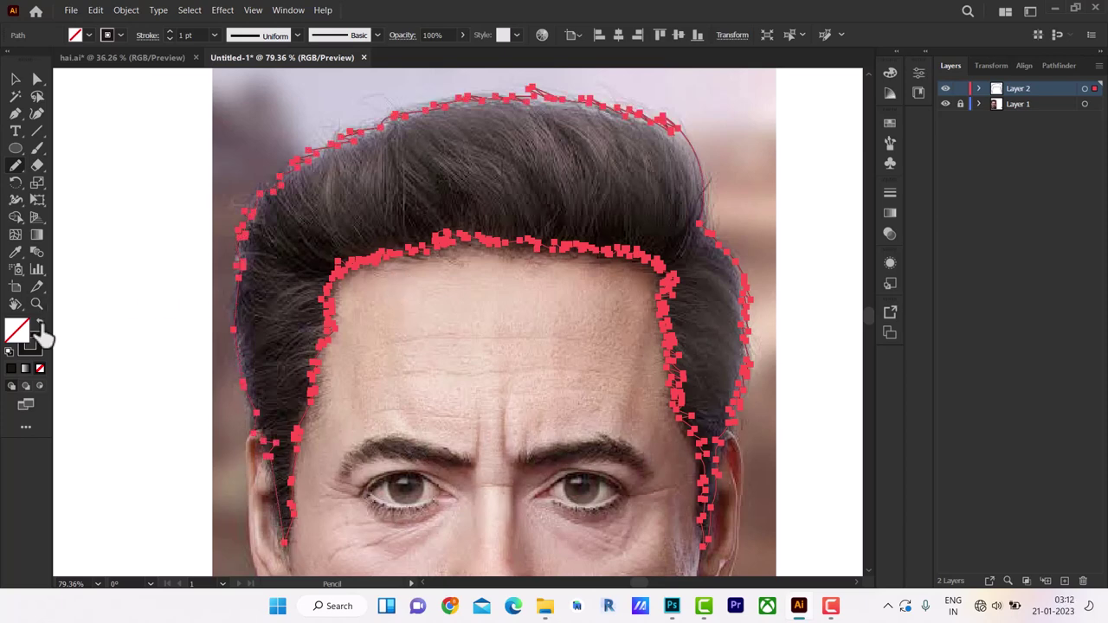
Step: Fill the hair outline solid dark brown with no stroke, then set a dark stroke with no fill
click(40, 323)
click(15, 78)
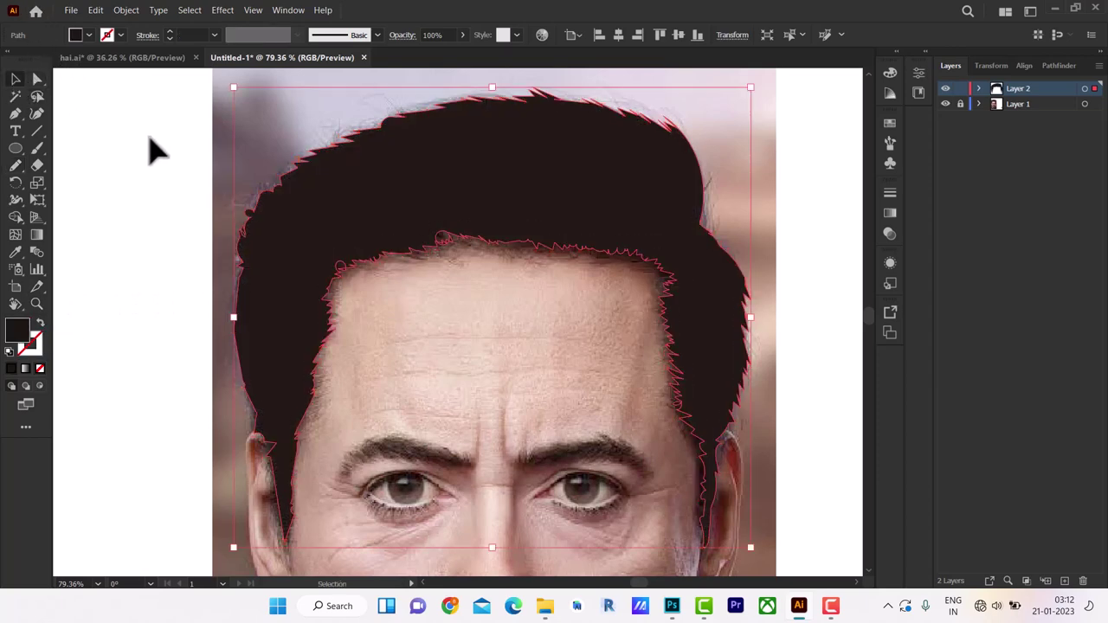
click(164, 178)
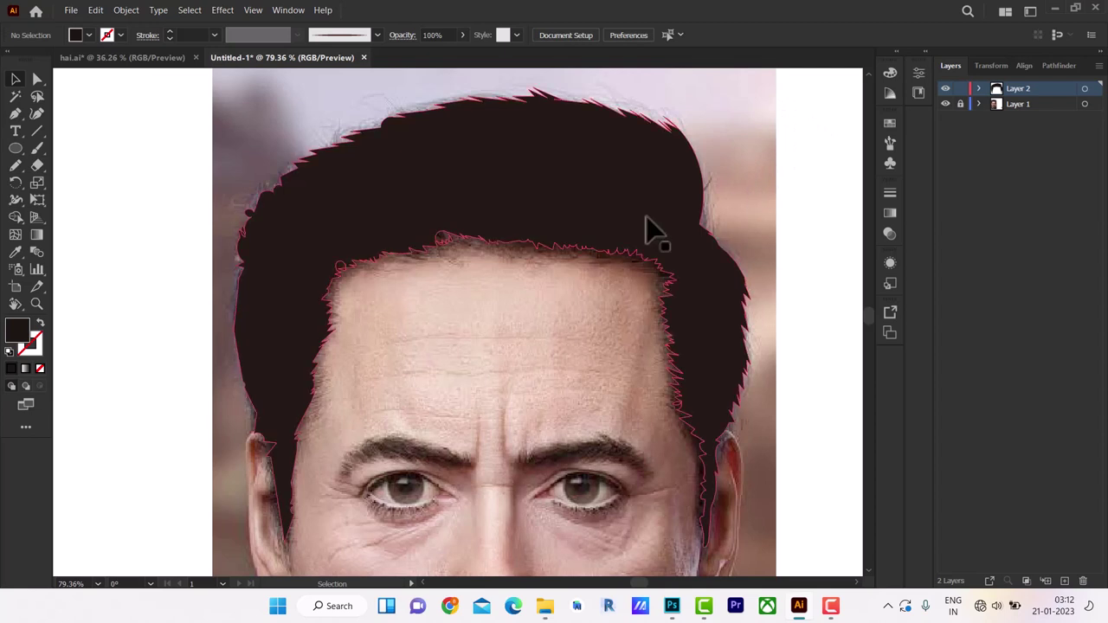
click(37, 149)
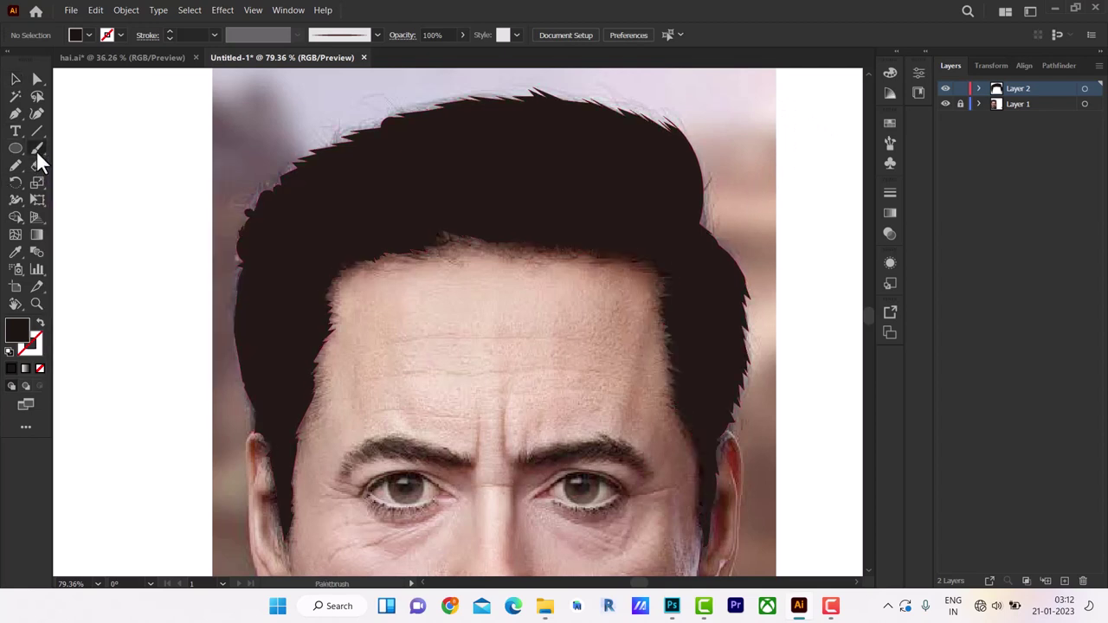
click(40, 322)
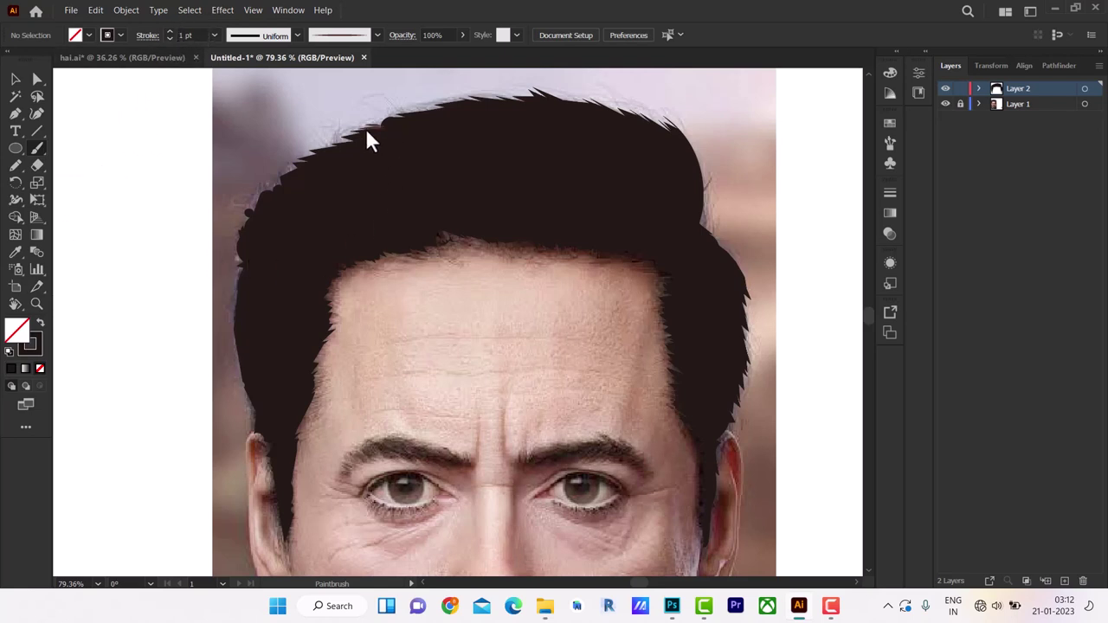
key(v)
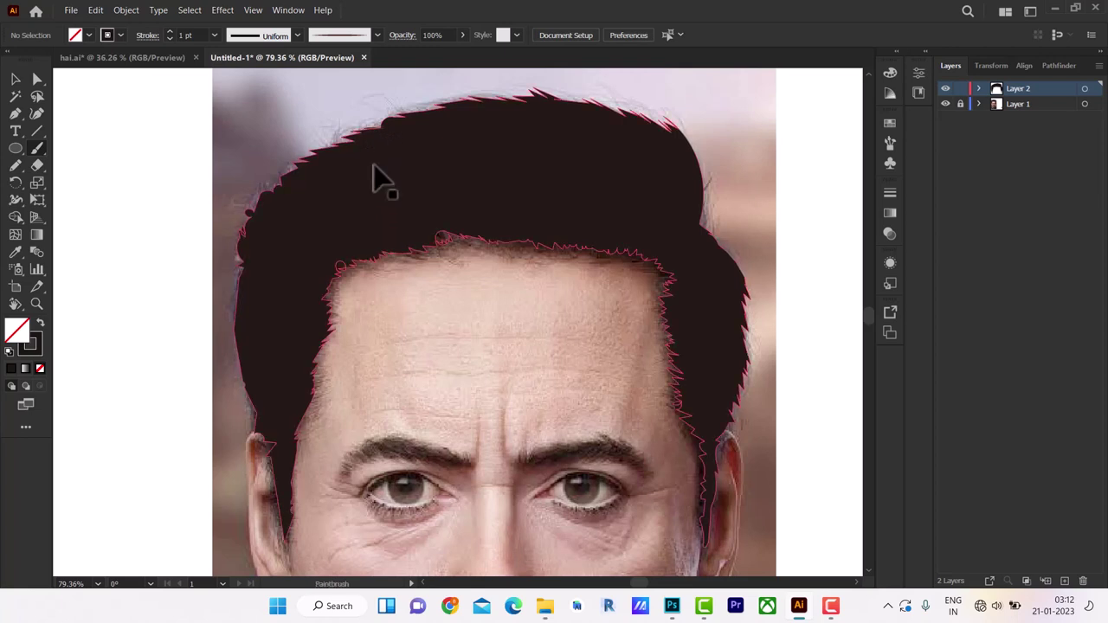
Step: Draw a straight line path across the canvas above the hair
click(17, 134)
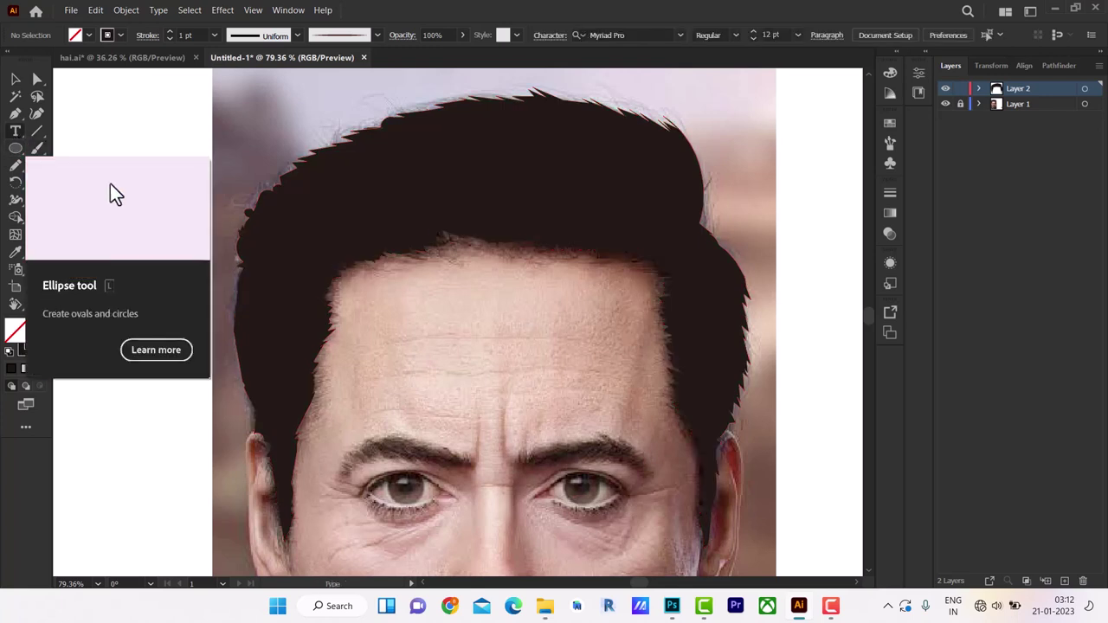
click(14, 113)
click(108, 176)
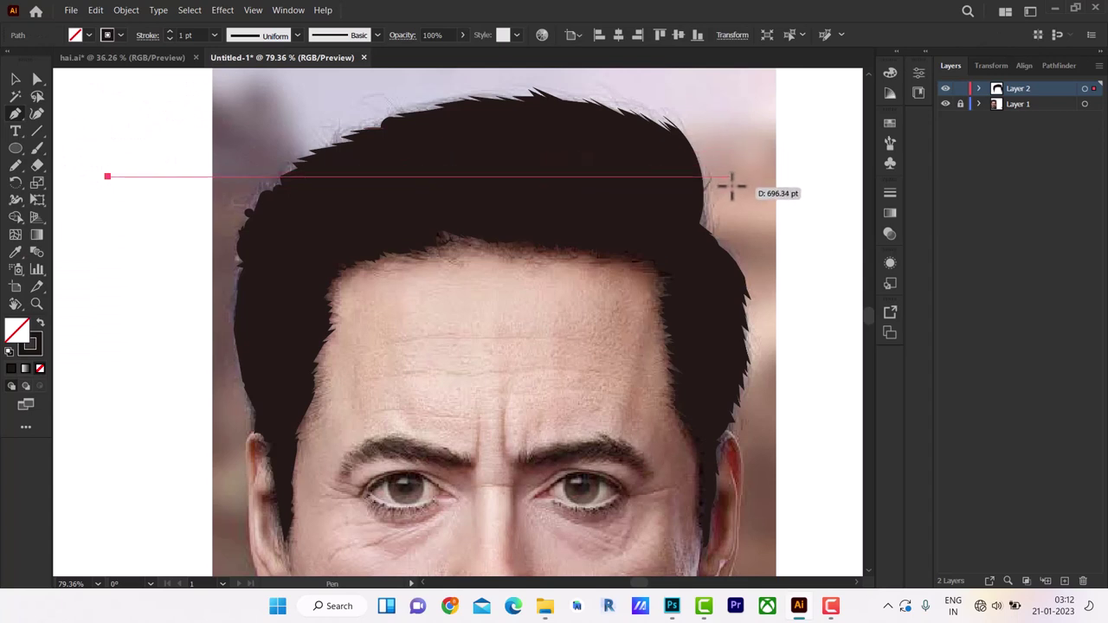
click(761, 176)
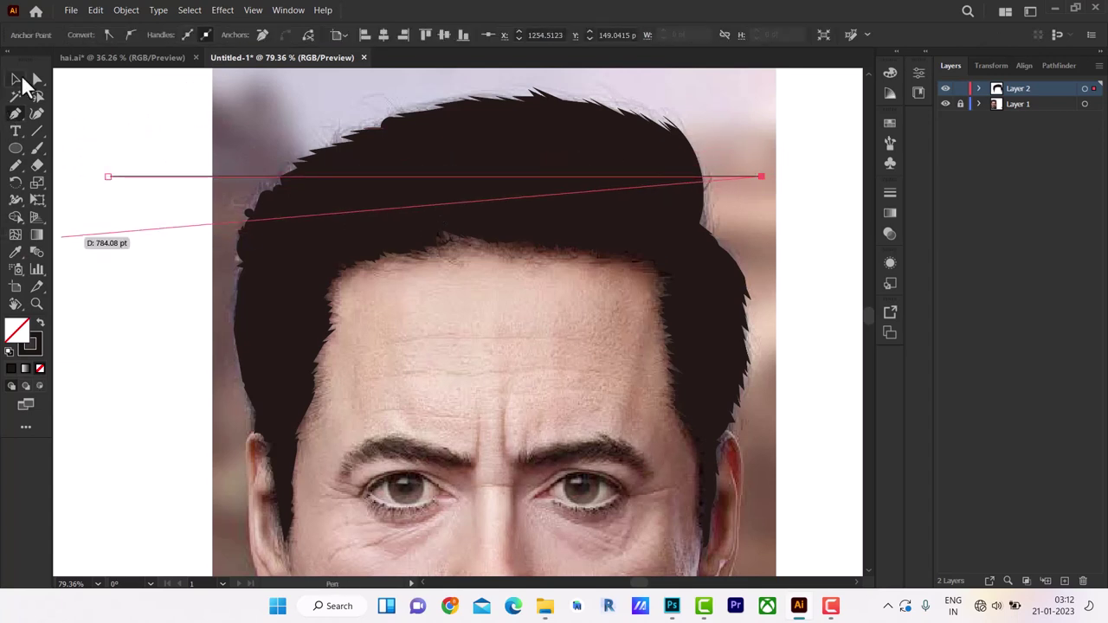
click(19, 80)
Step: Give the line a 3 pt stroke with the elliptical width profile
key(b)
click(344, 37)
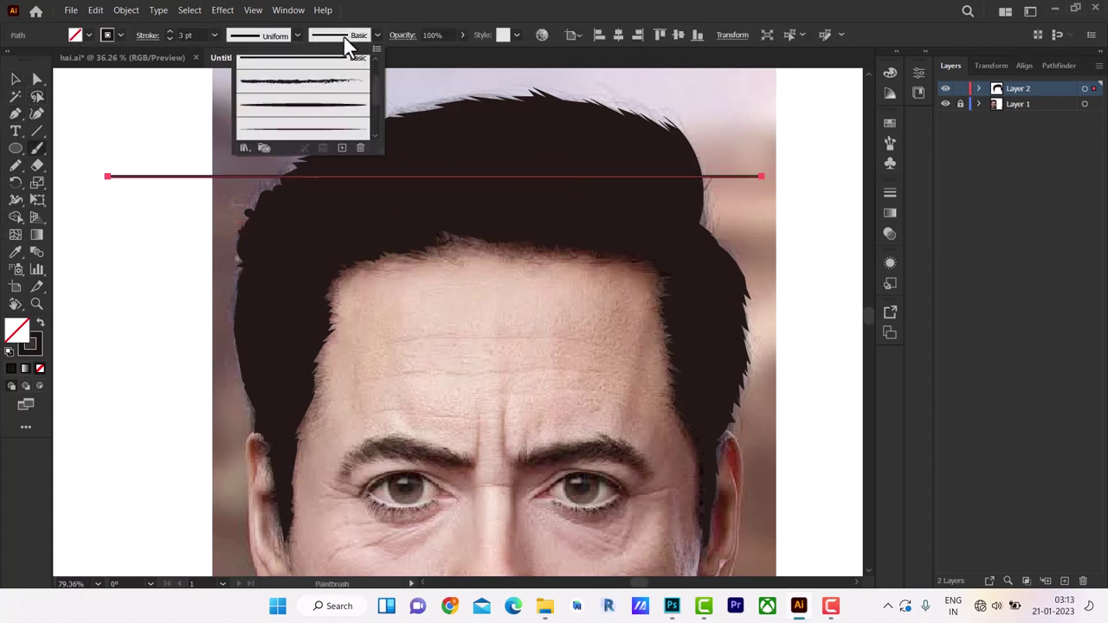
click(278, 37)
click(262, 87)
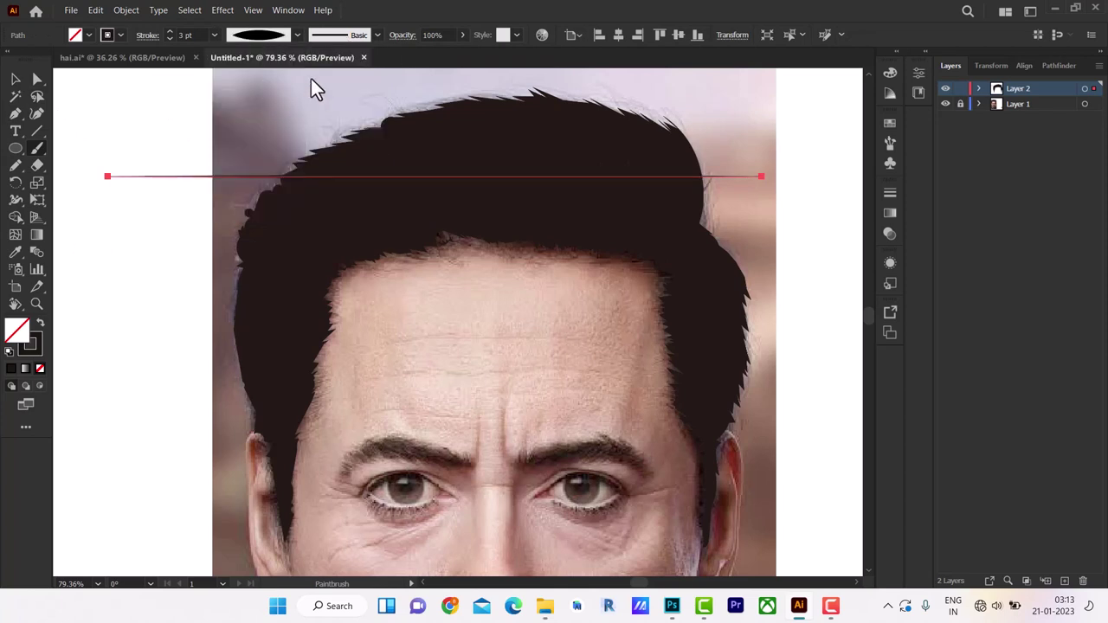
click(377, 36)
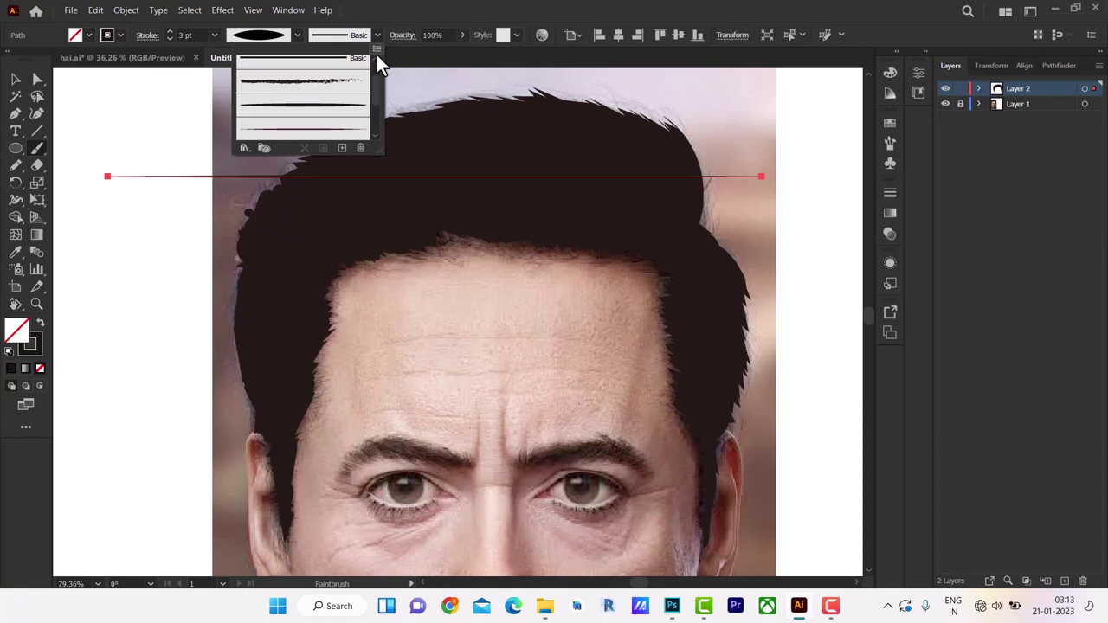
Step: Save the tapered line as a new Art Brush (Art Brush 4) and deselect it
click(342, 149)
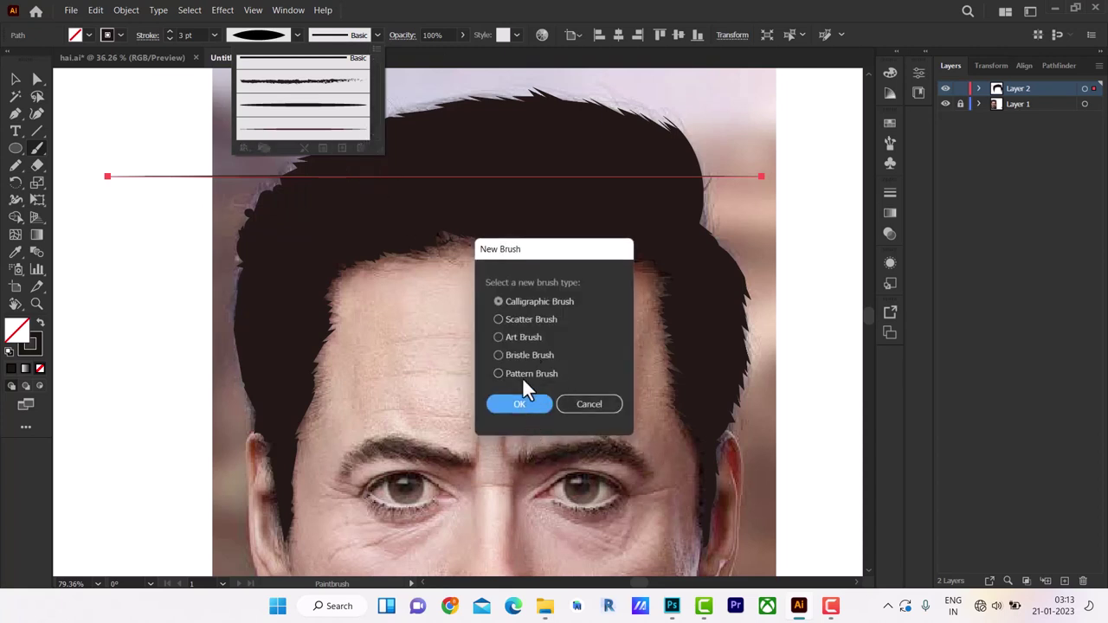
click(525, 410)
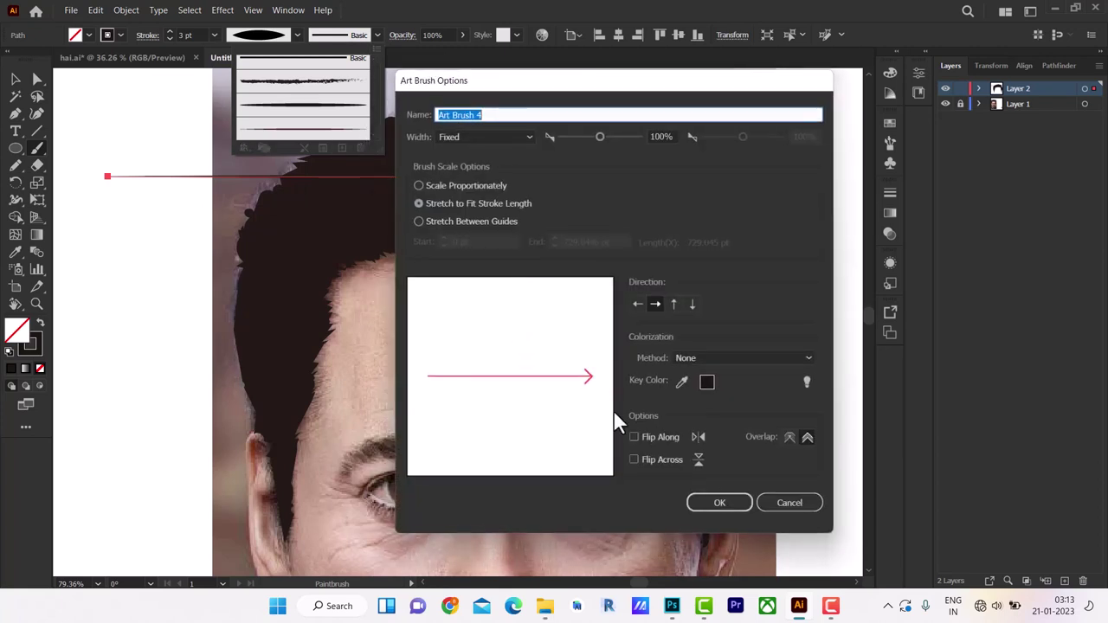
click(719, 502)
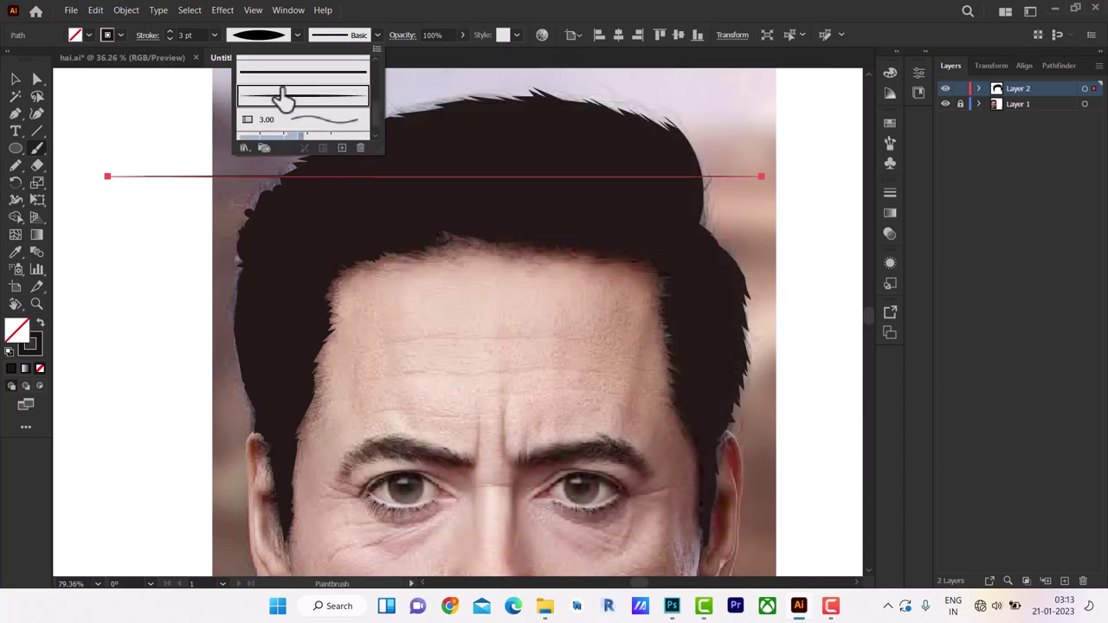
click(375, 37)
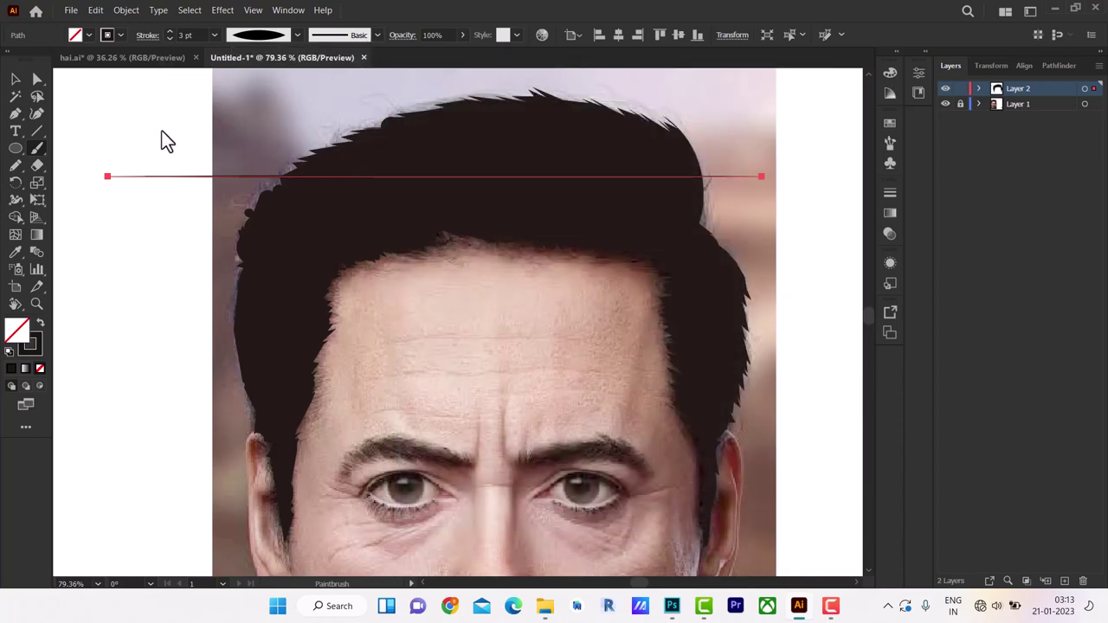
click(16, 81)
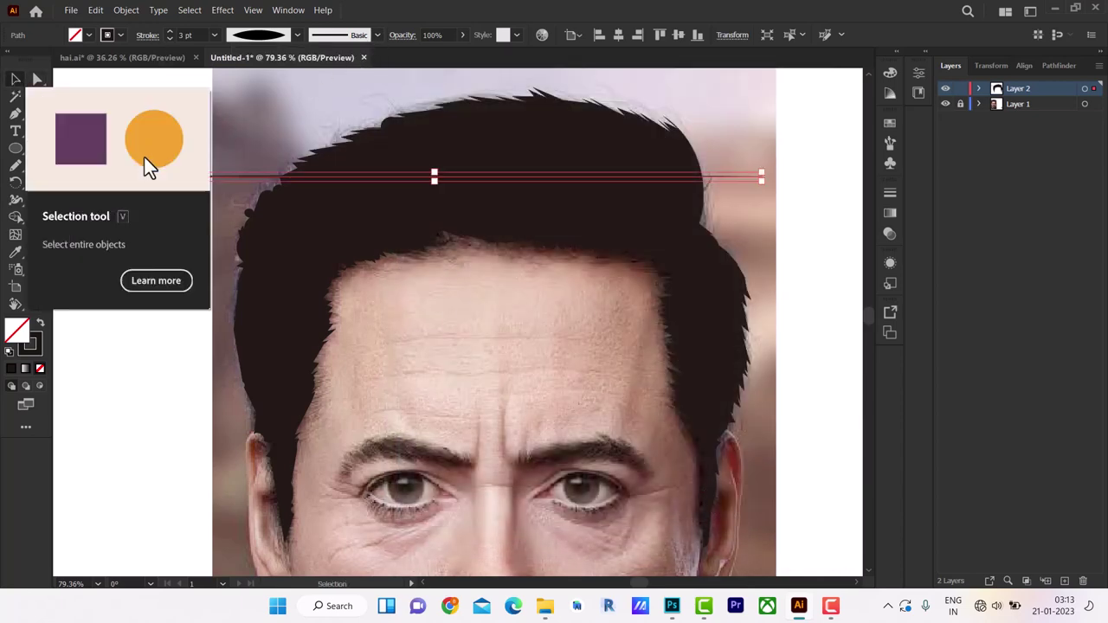
Step: Deselect the line, fit the artboard, then zoom in on the hair
click(169, 206)
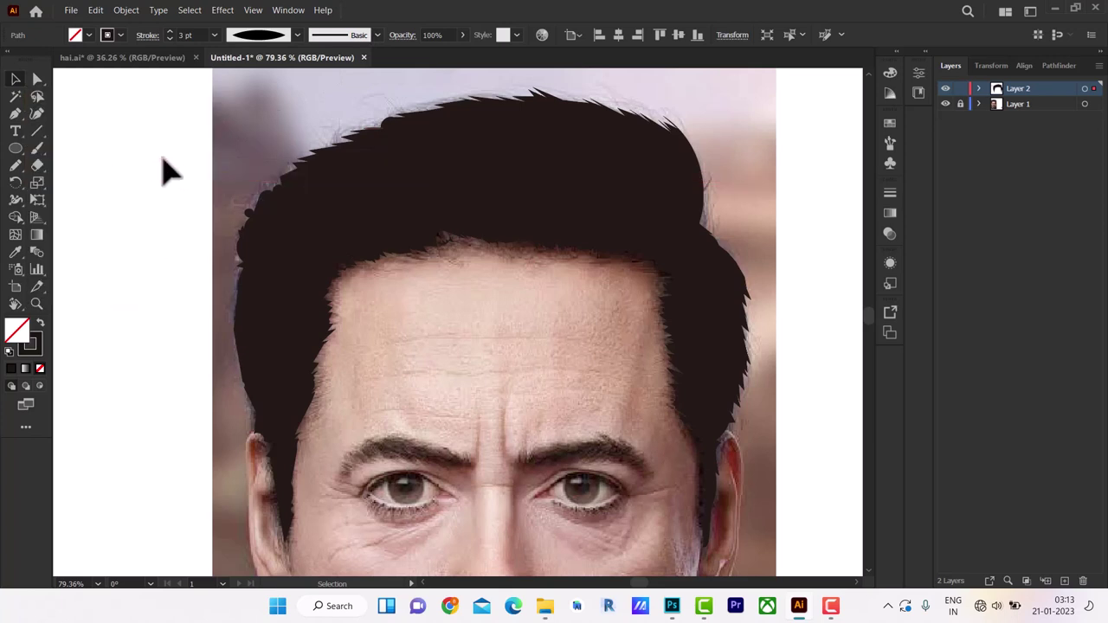
scroll(260, 95, up, 1)
scroll(213, 76, up, 5)
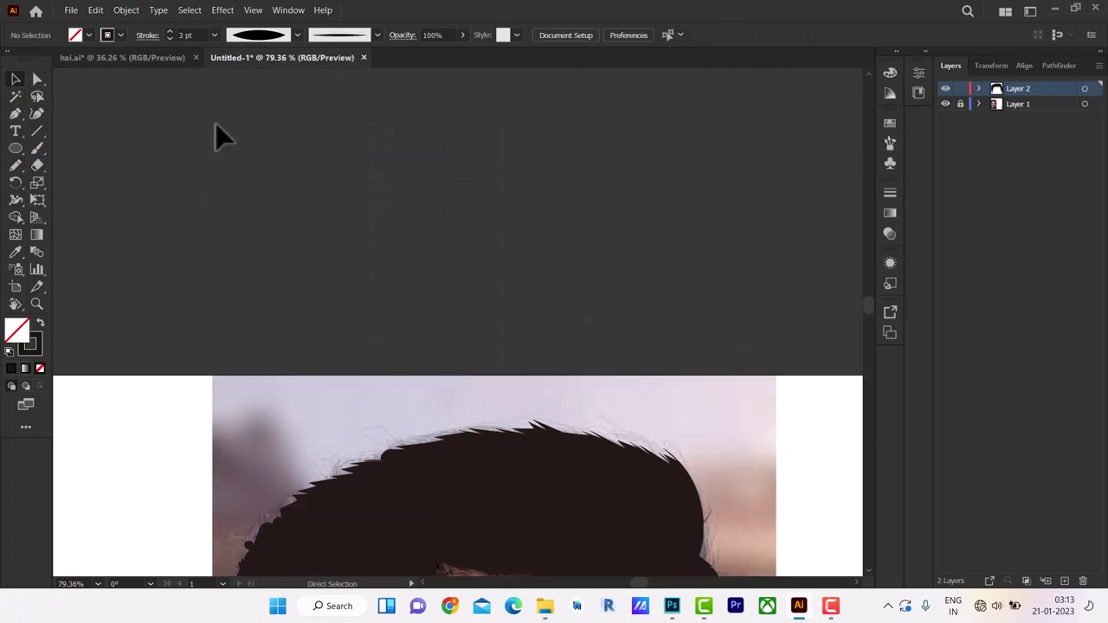
key(ctrl+0)
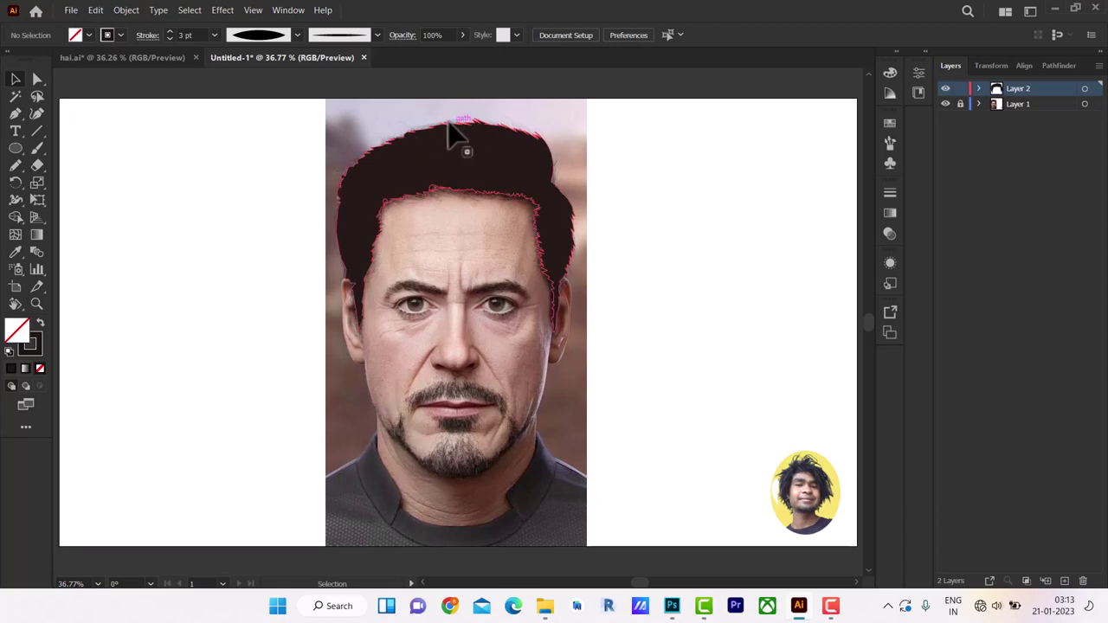
key(z)
mouse_move(448, 119)
mouse_down()
mouse_move(586, 230)
mouse_move(566, 216)
mouse_up()
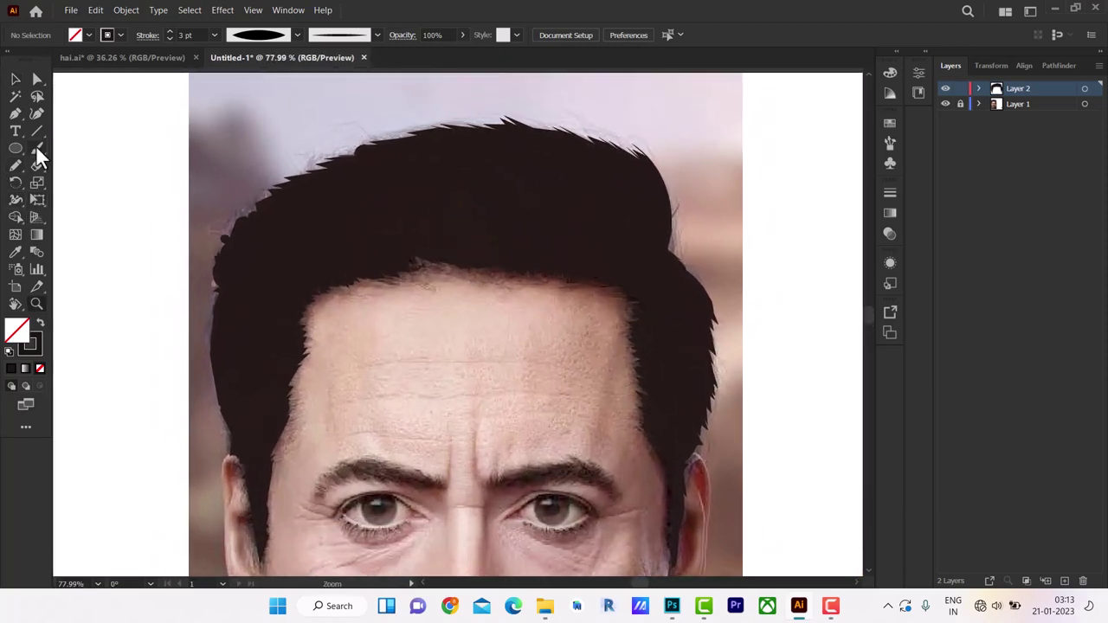
Step: Set the Paintbrush to the new art brush at 0.5 pt with an elliptical width profile
click(38, 149)
click(377, 35)
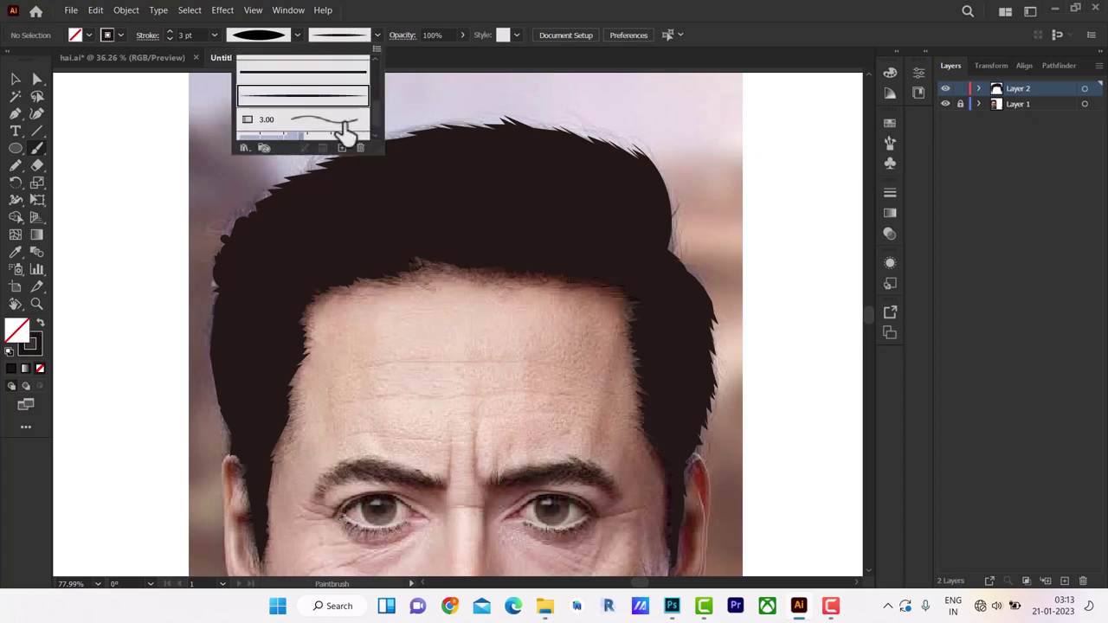
click(344, 103)
click(377, 36)
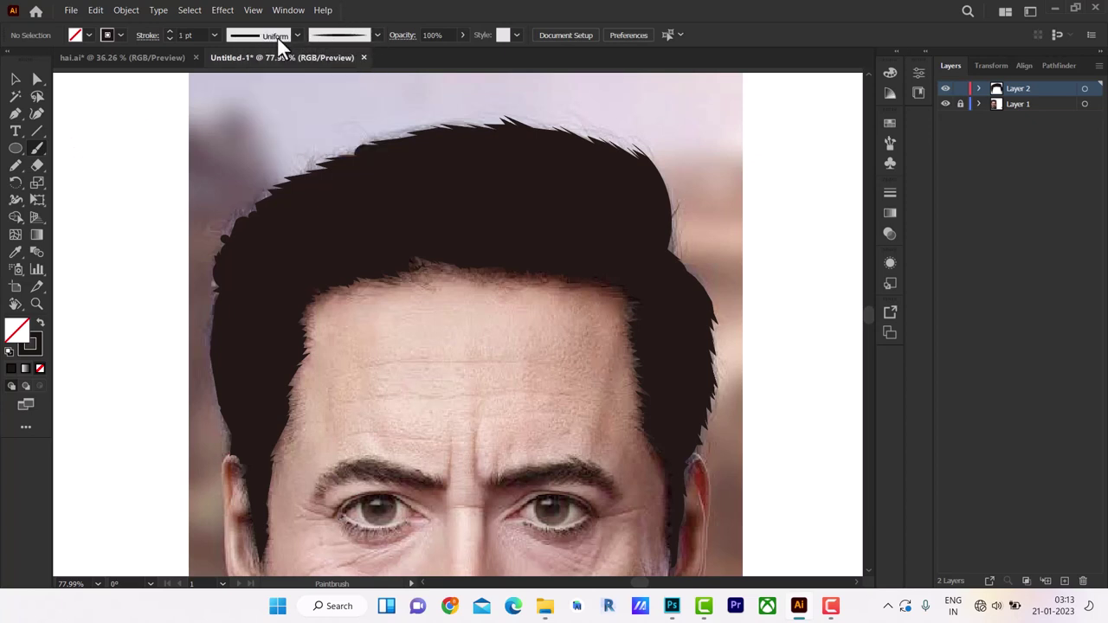
click(277, 37)
click(265, 78)
click(278, 34)
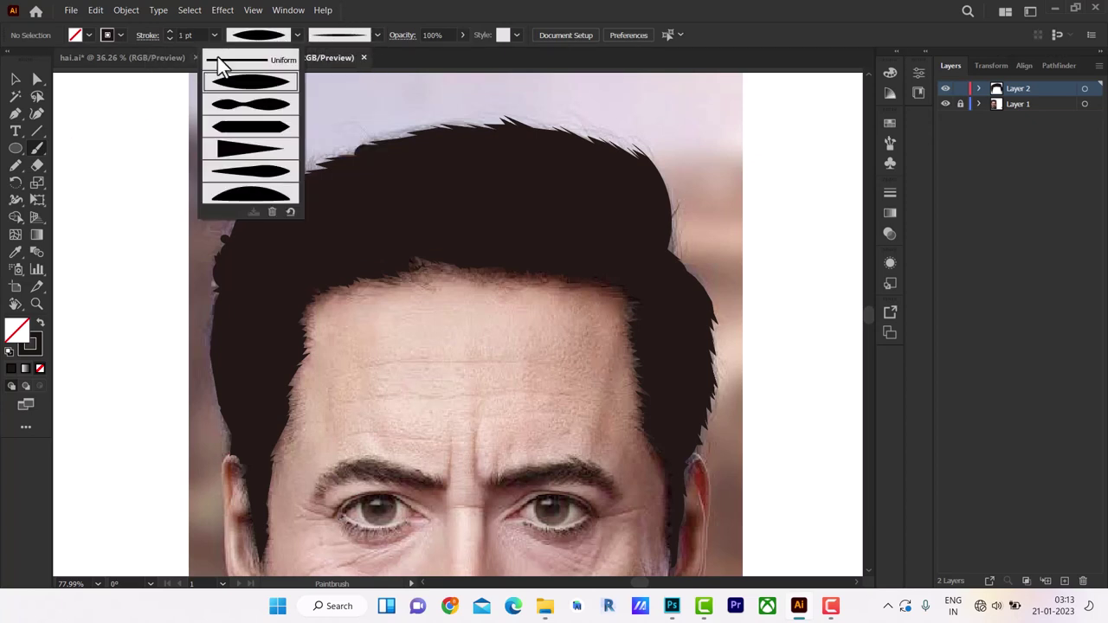
click(279, 32)
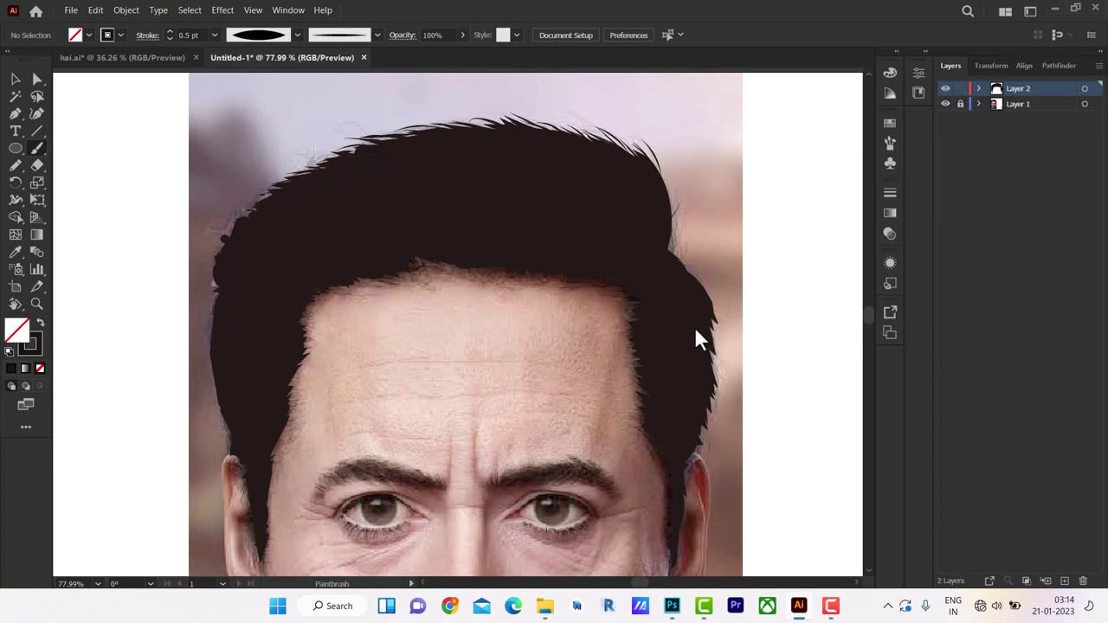
Step: Paint 0.5 pt art-brush strands into the right-edge notch and along the front hairline
drag(680, 276, 718, 315)
drag(710, 314, 724, 369)
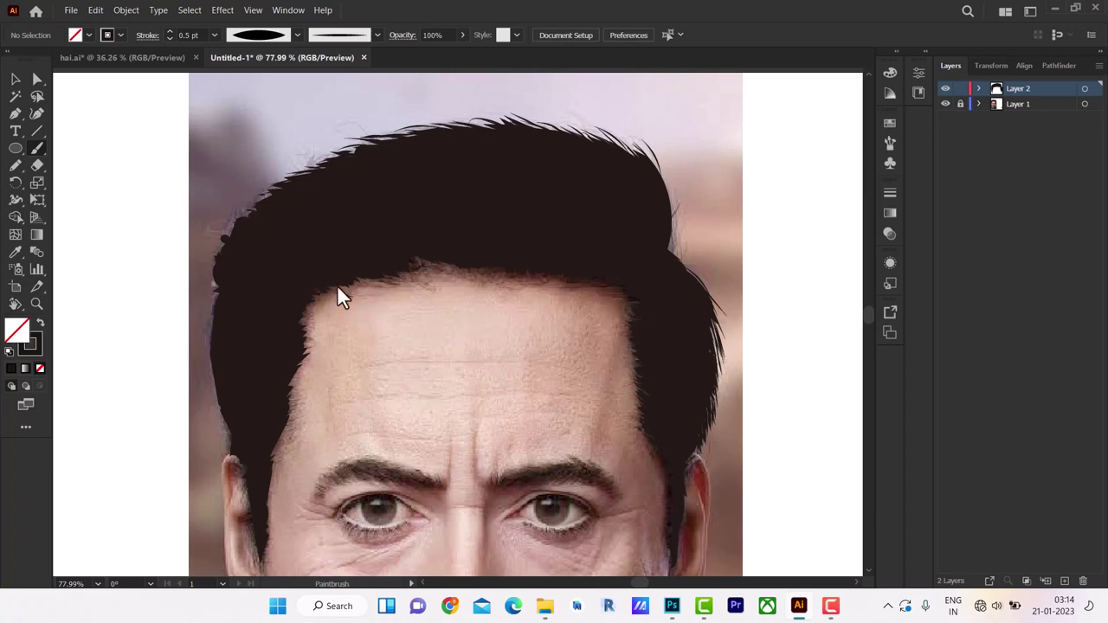
drag(355, 281, 391, 277)
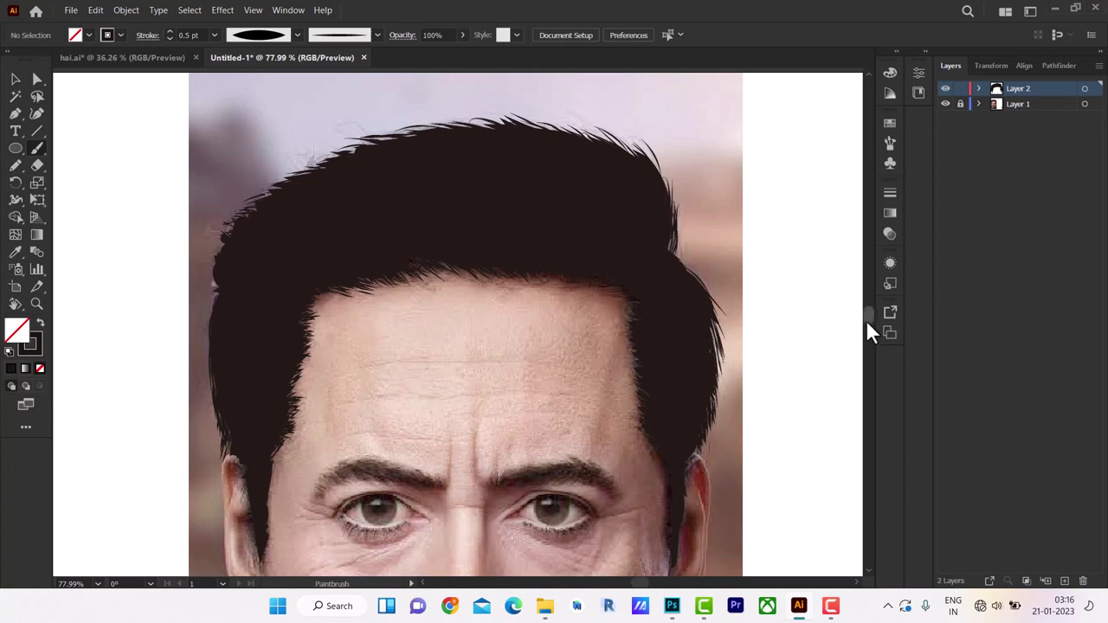
Step: Paint many more thin art-brush strands along the hairline and both sides of the hair
drag(866, 323, 868, 318)
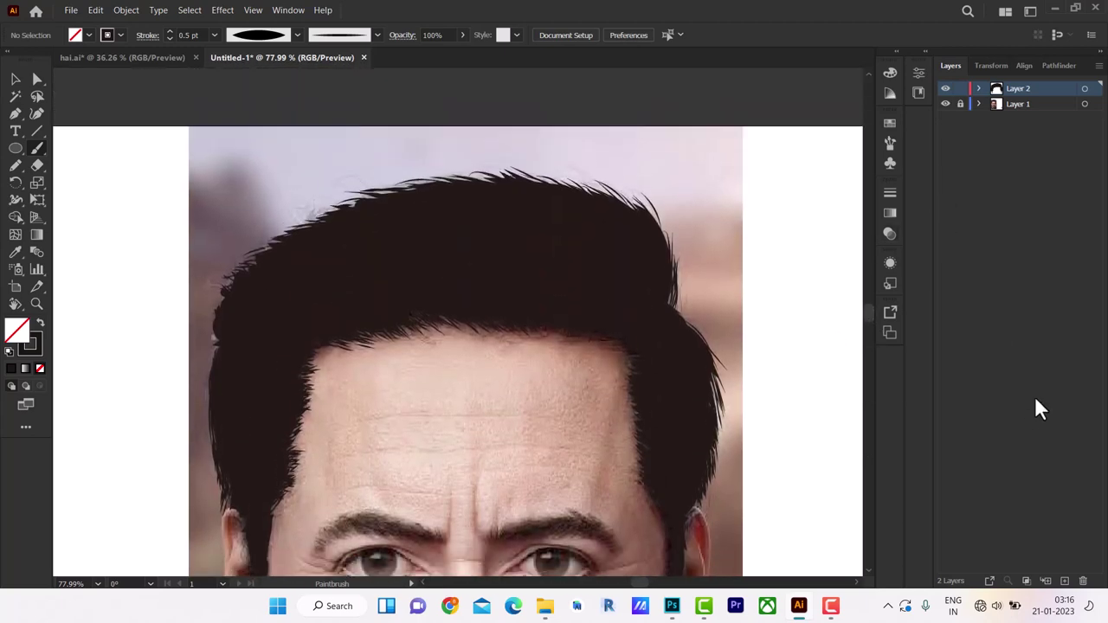
Step: Add a new Layer 3, hide and lock Layer 2, and open the stroke Color Picker
click(1065, 580)
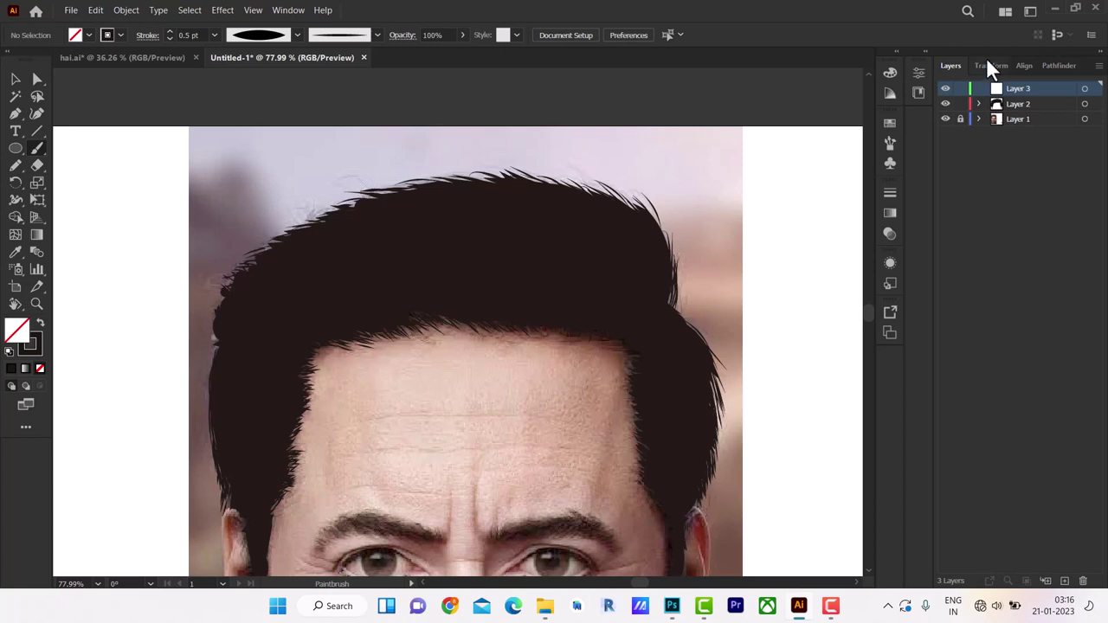
click(946, 104)
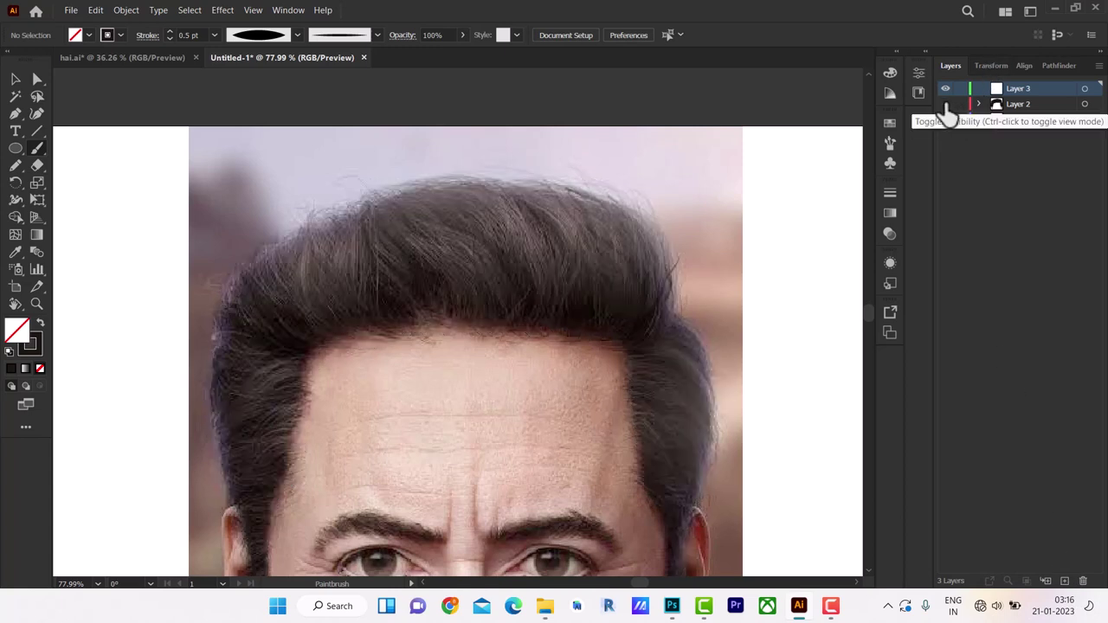
click(960, 104)
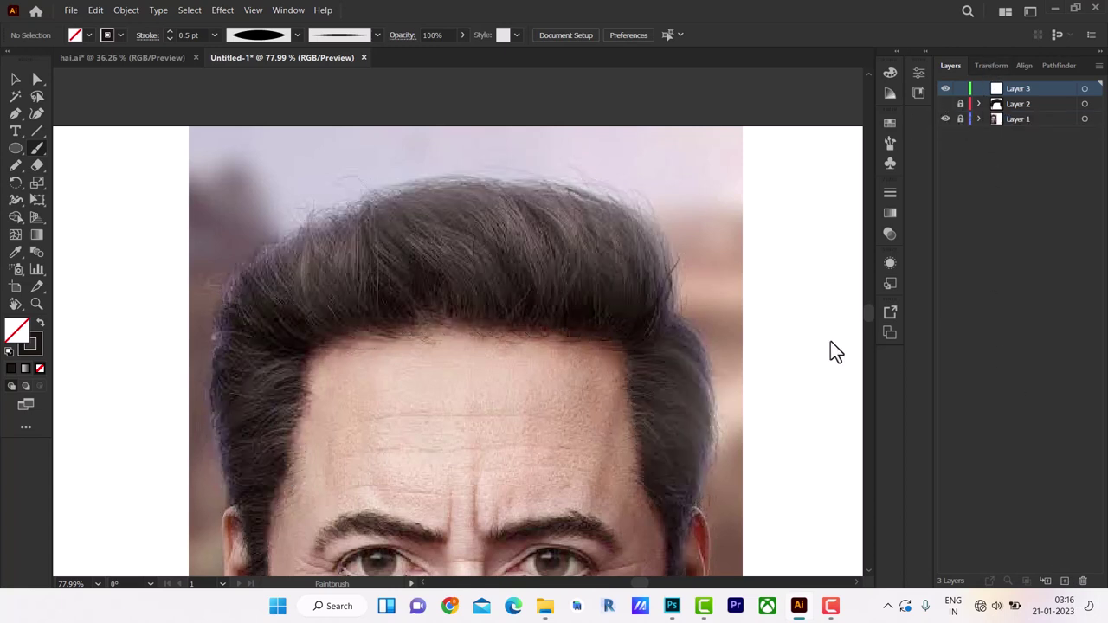
double_click(35, 348)
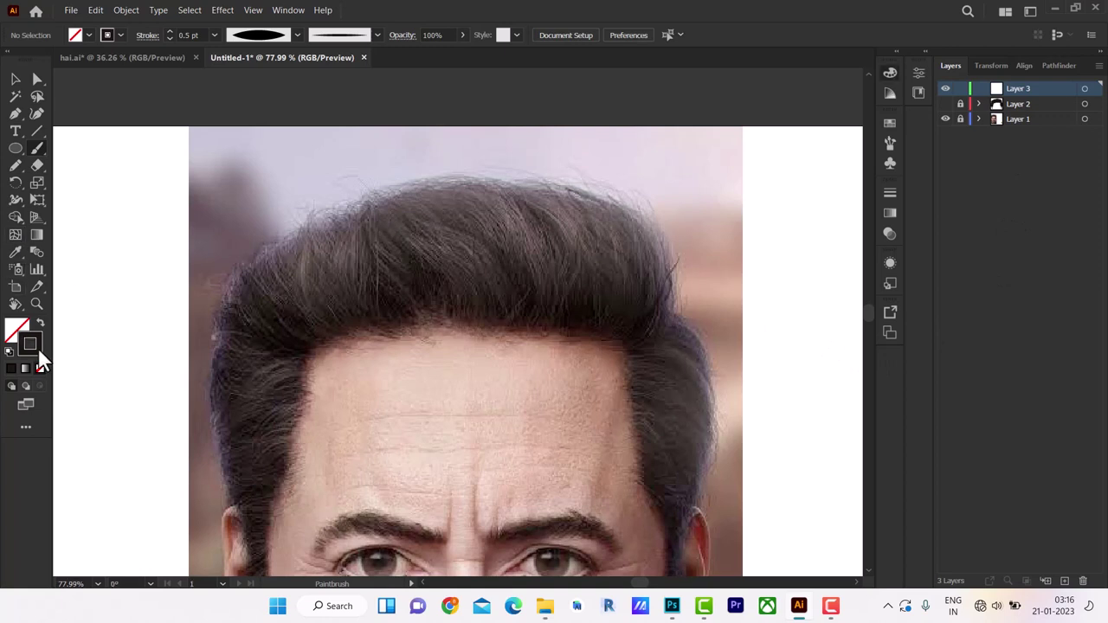
Step: Set the stroke colour to dark brown #5B3427, painting a test strand and undoing it
click(812, 210)
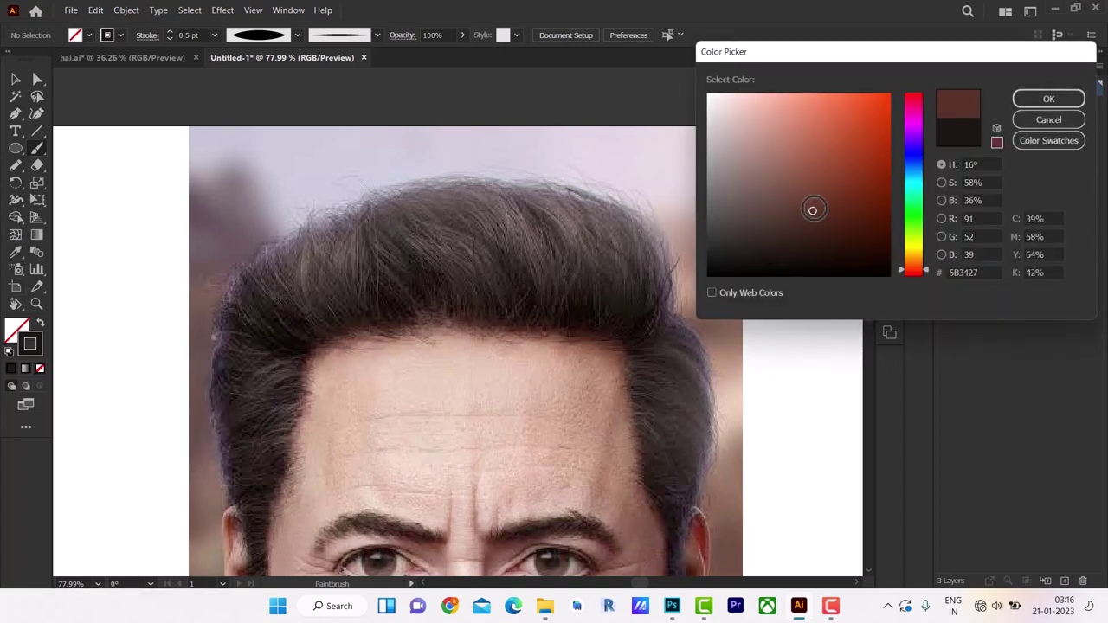
click(1041, 103)
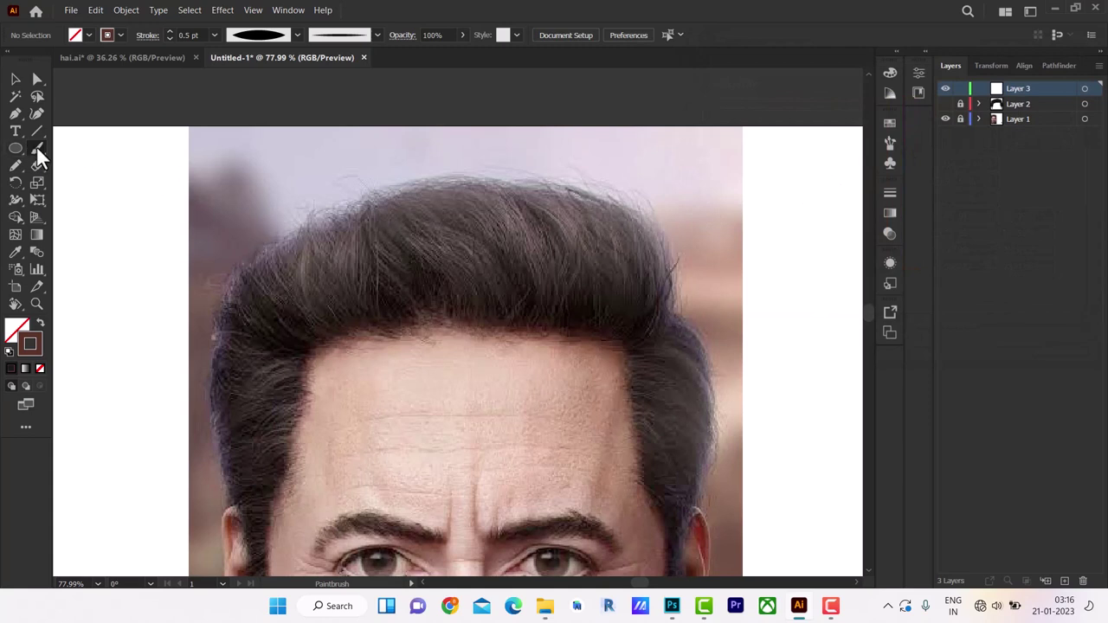
drag(450, 252, 487, 295)
key(ctrl+z)
Step: Open Art Brush 4's options and set its colorization method to Tints
click(378, 36)
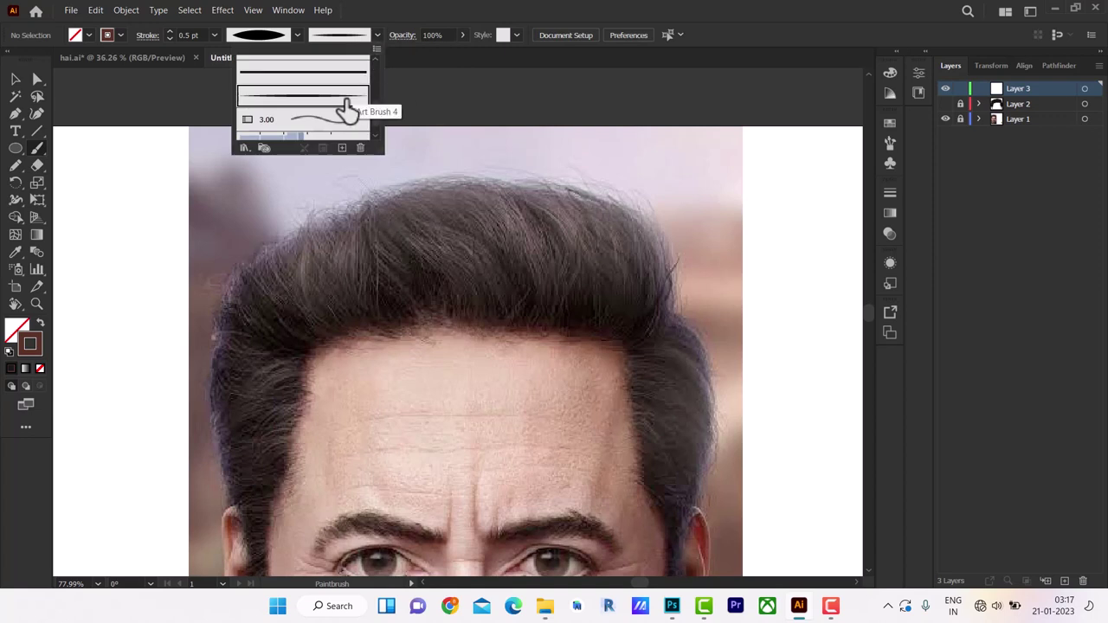
click(349, 108)
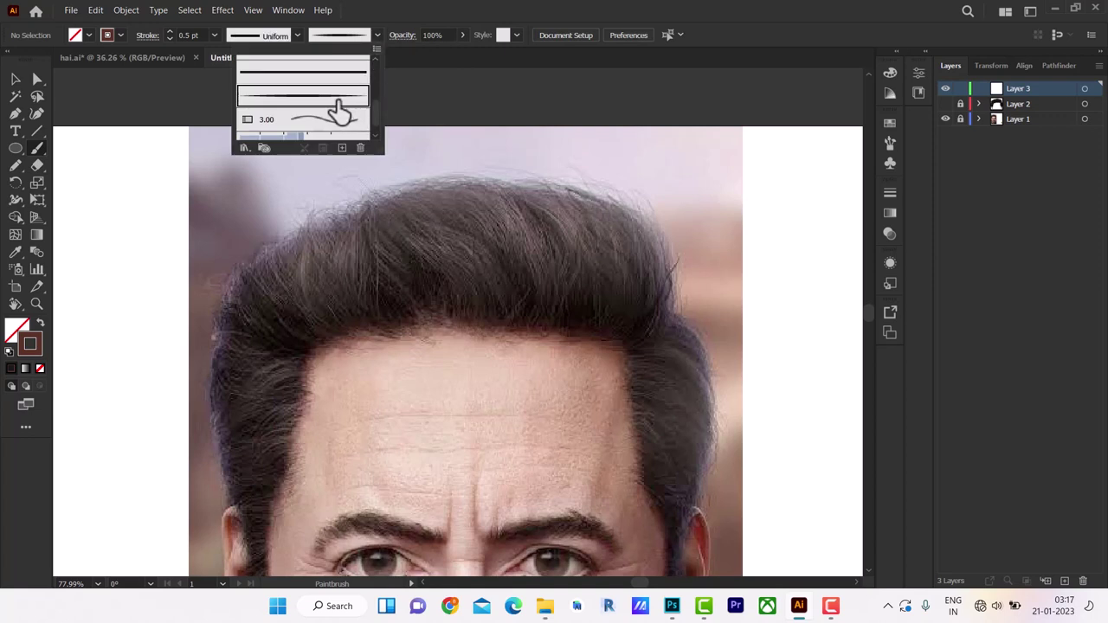
double_click(343, 111)
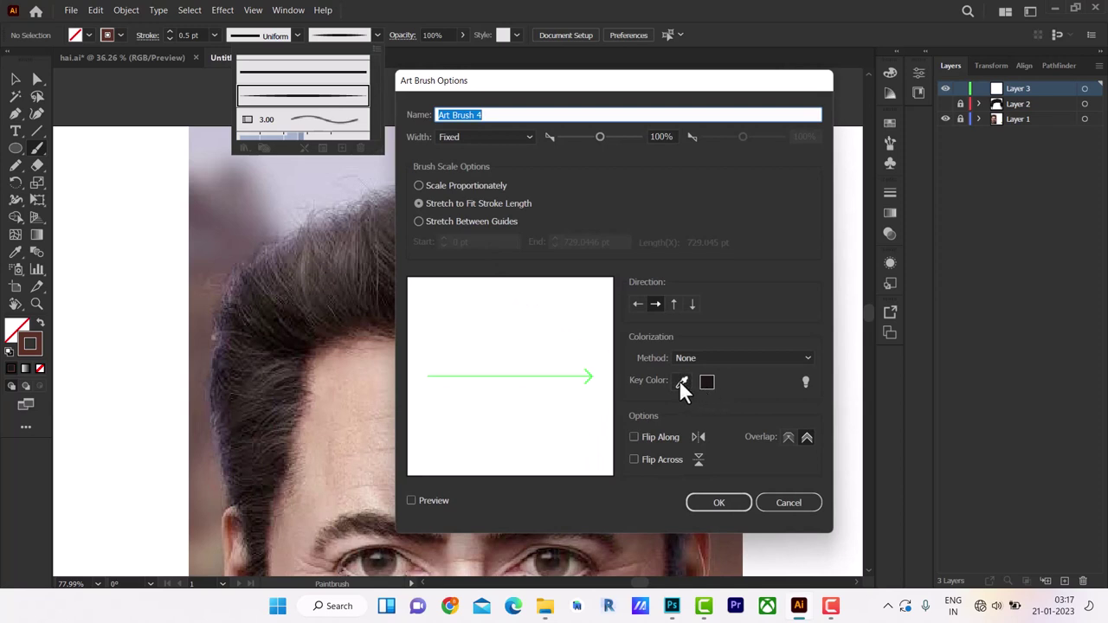
click(682, 382)
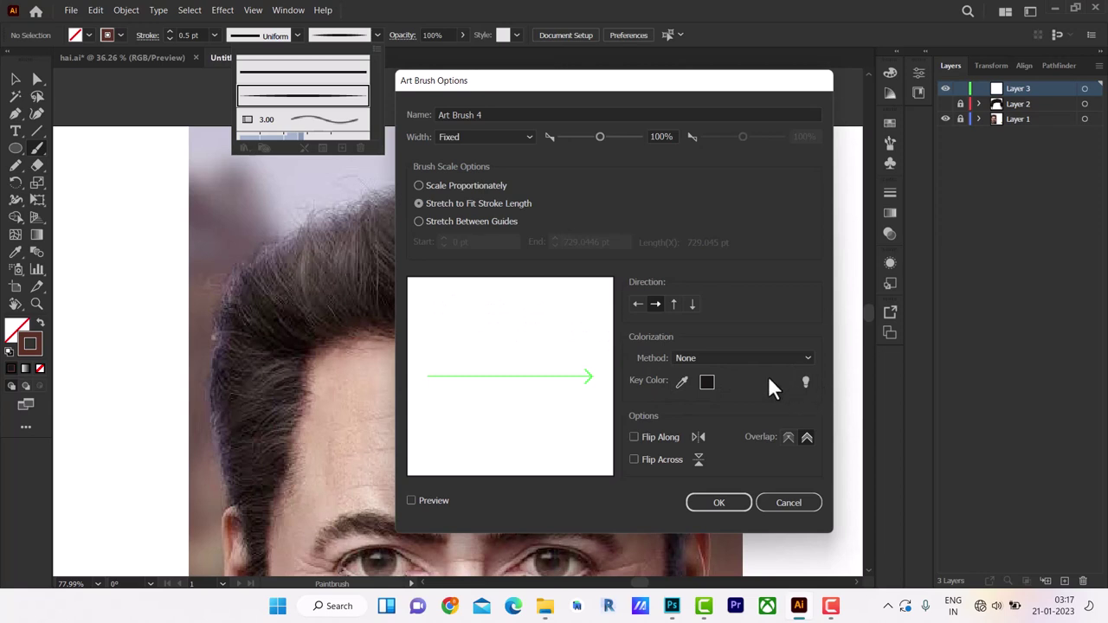
click(727, 360)
click(703, 390)
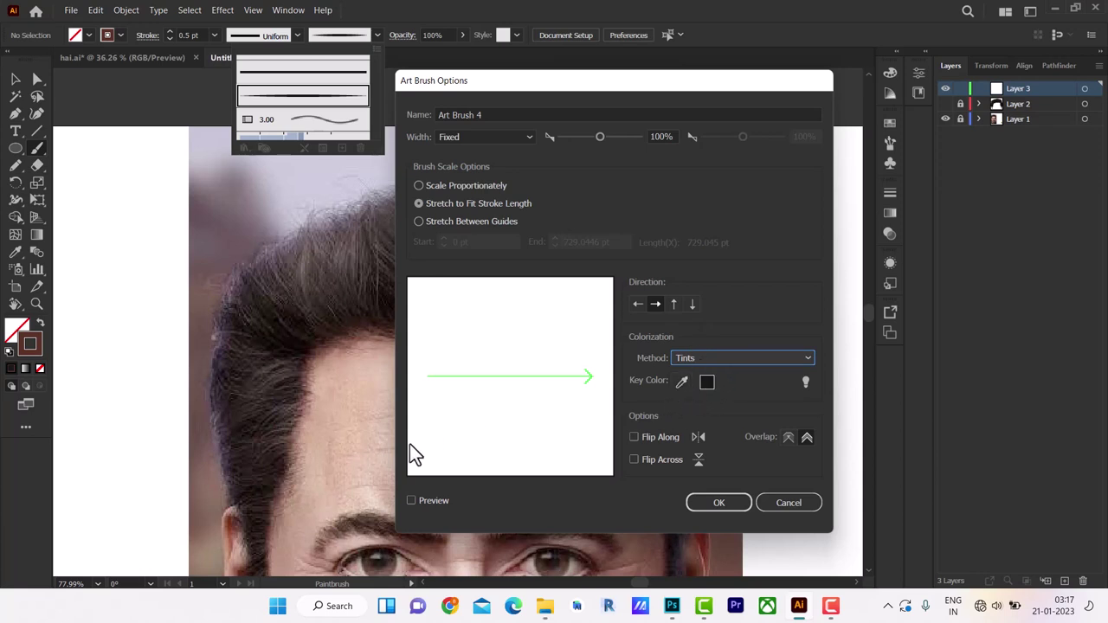
Step: Preview the tinted brush, sample a key colour, and confirm while leaving existing strokes unchanged
click(411, 500)
key(space)
click(730, 358)
click(725, 372)
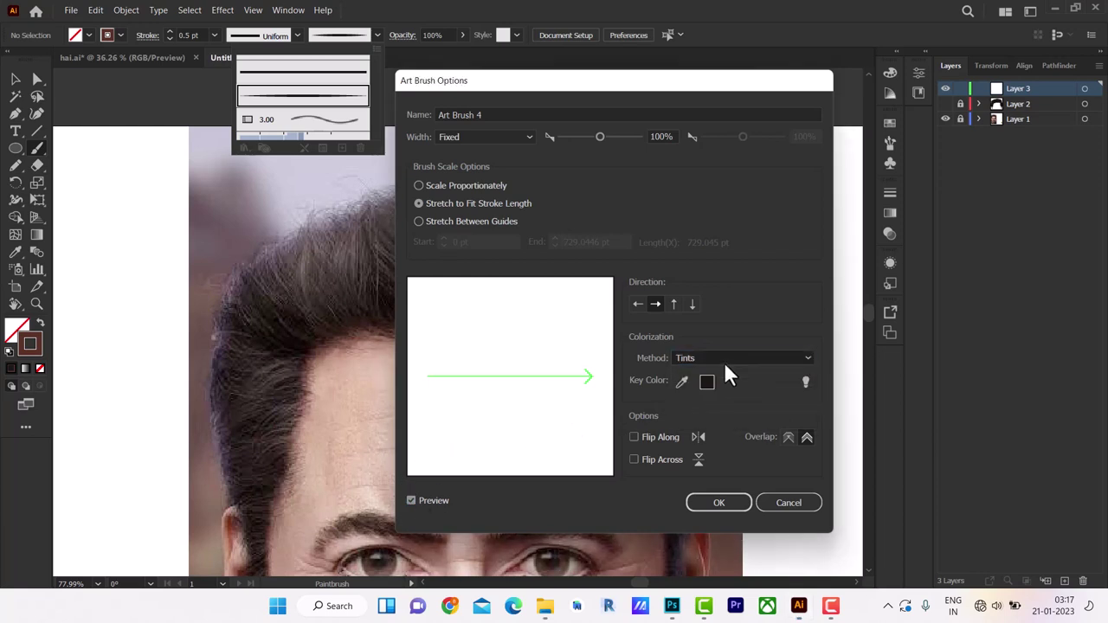
click(682, 384)
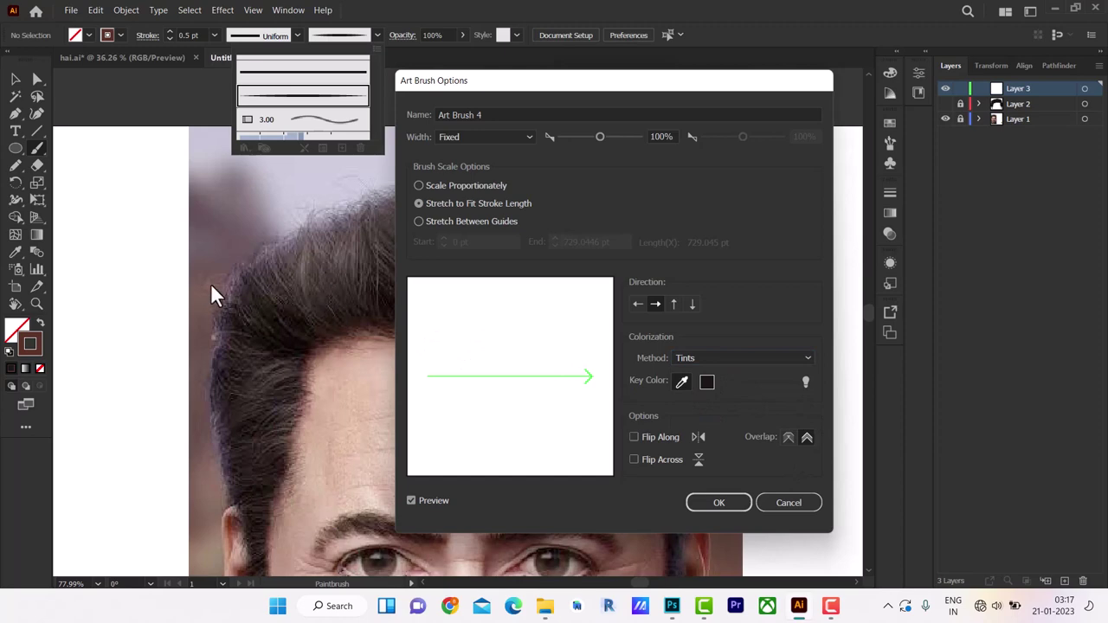
click(707, 502)
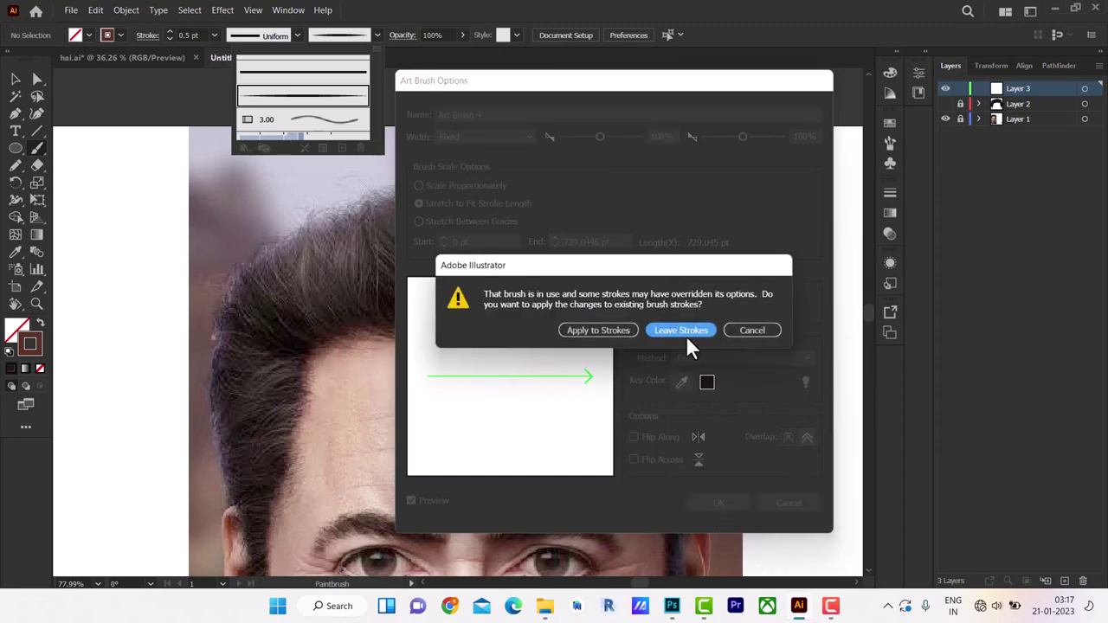
click(618, 337)
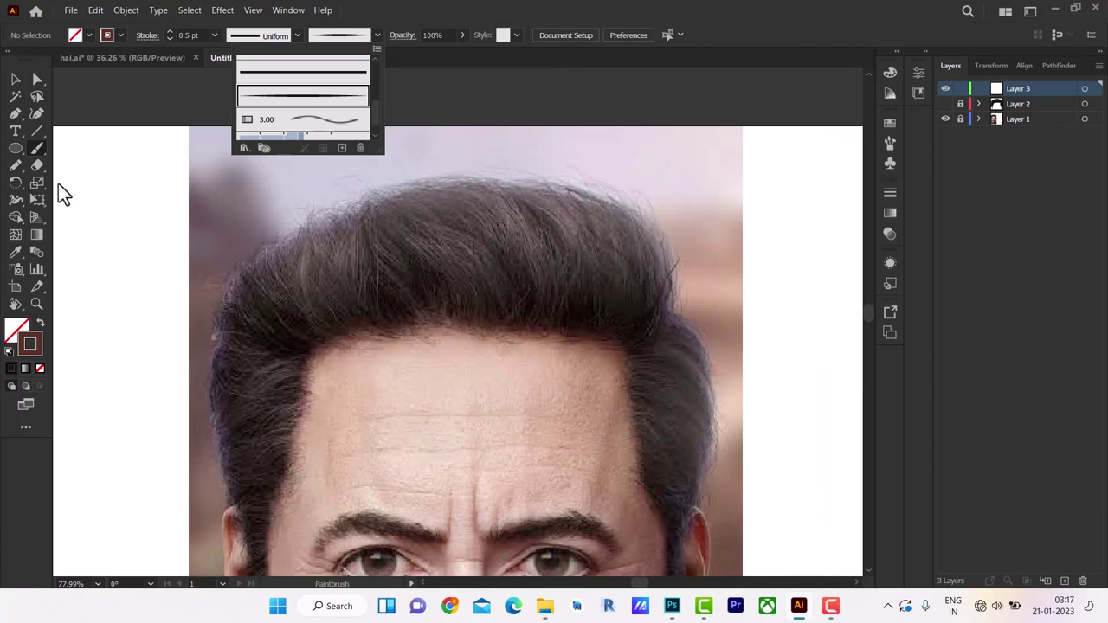
Step: Paint nine thin brown strands over the right side and top centre of the crown
click(377, 35)
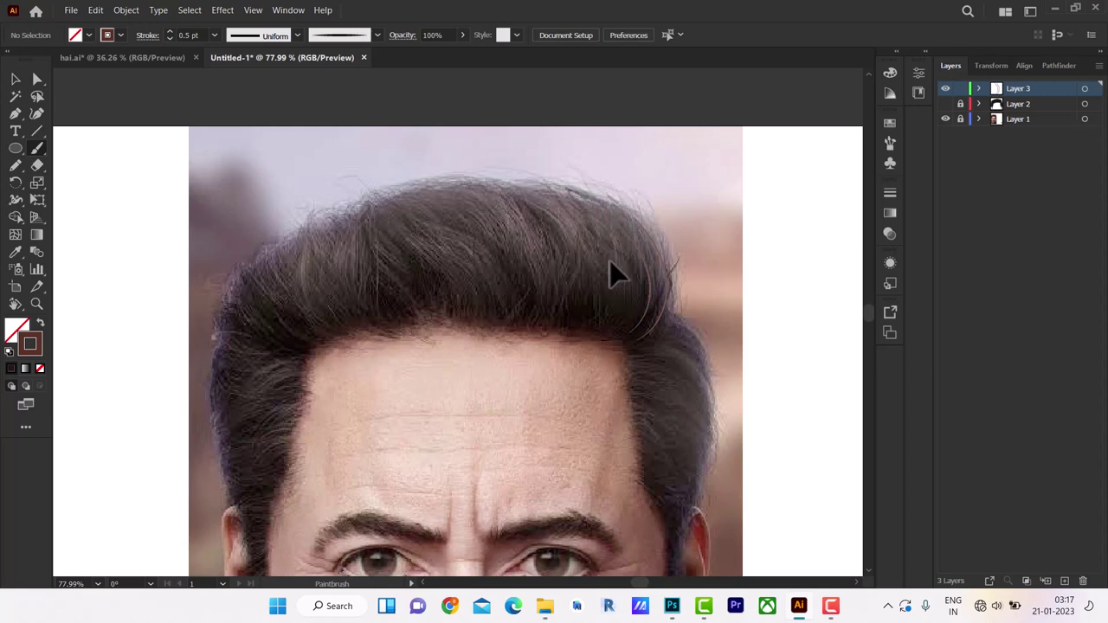
mouse_move(628, 255)
mouse_down()
mouse_move(619, 317)
mouse_move(606, 321)
mouse_up()
drag(585, 261, 577, 326)
mouse_move(545, 211)
mouse_down()
mouse_move(527, 260)
mouse_move(539, 319)
mouse_up()
drag(527, 231, 535, 323)
drag(475, 185, 511, 309)
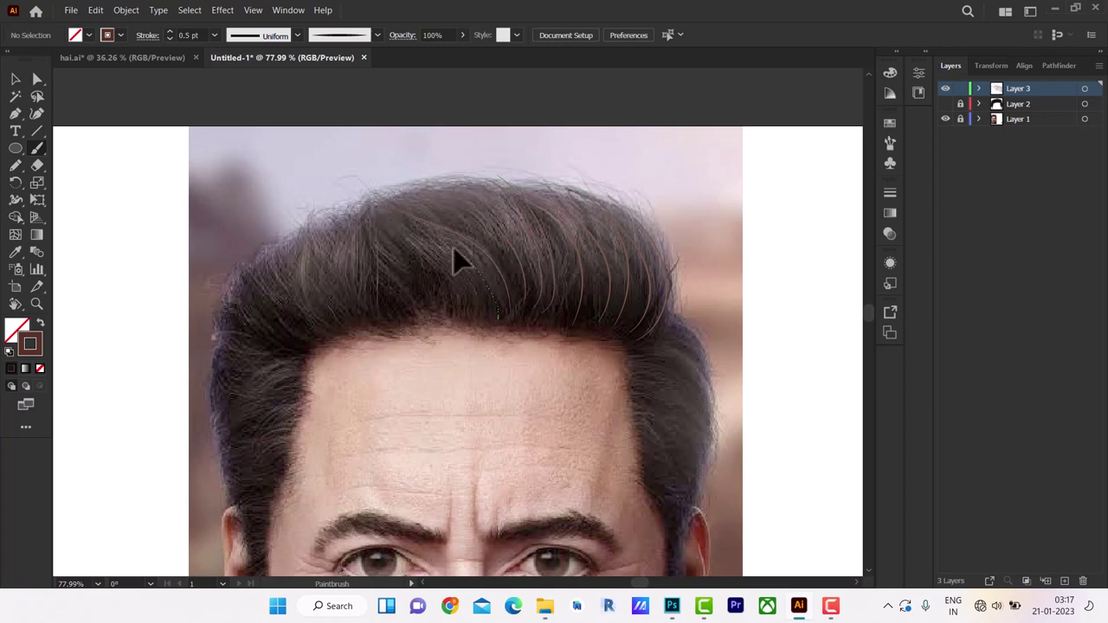
drag(459, 318, 387, 227)
drag(534, 303, 509, 213)
drag(563, 318, 560, 241)
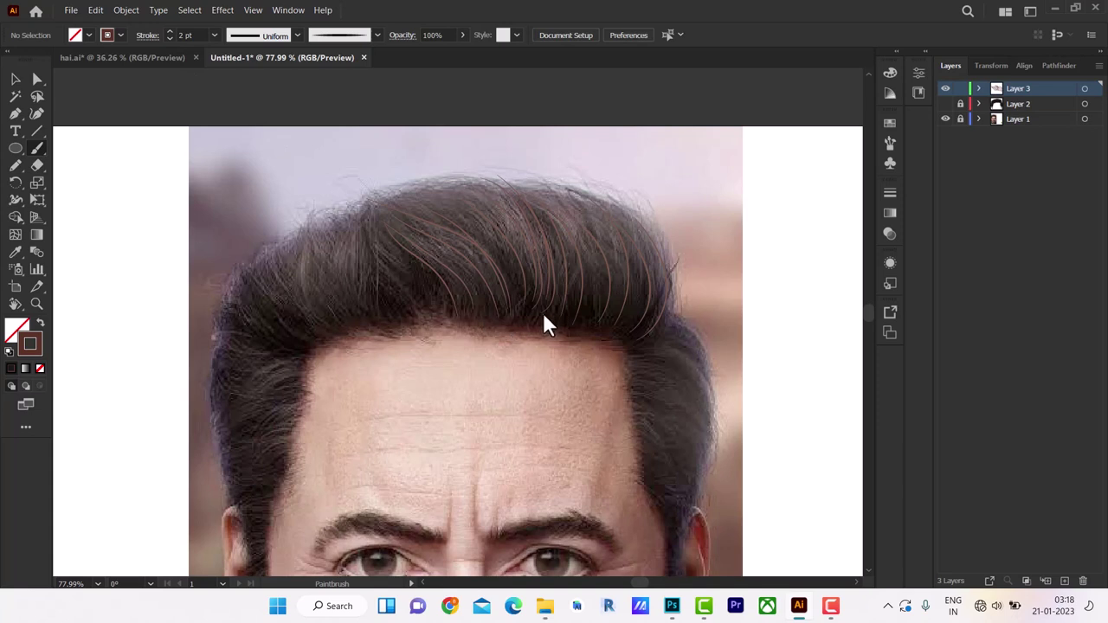
drag(545, 315, 538, 244)
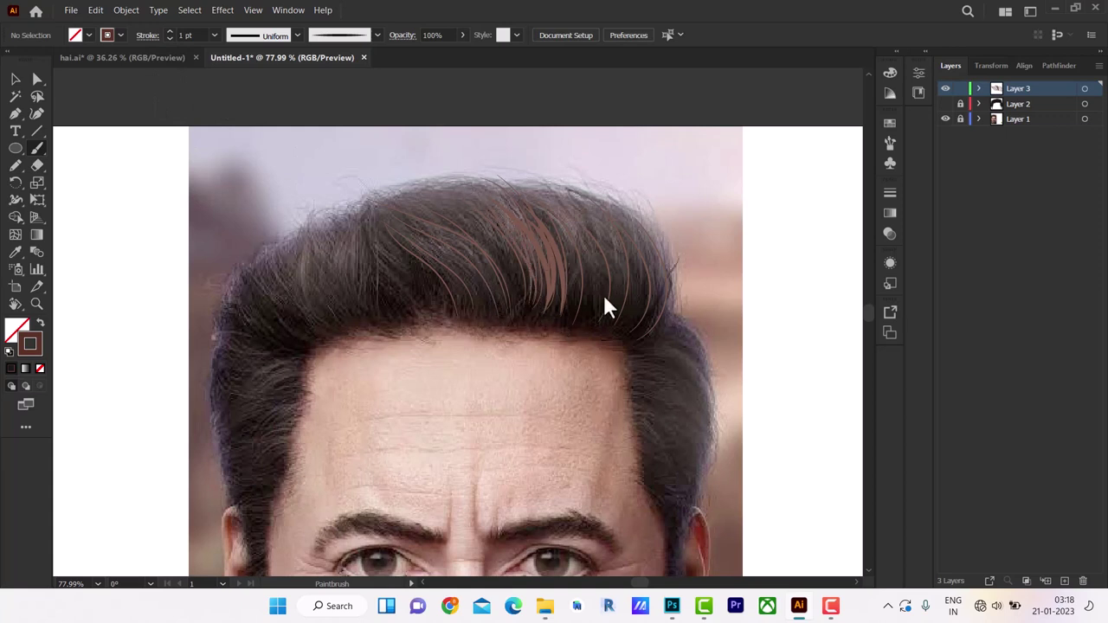
Step: Add strands on the right crown, the hair's centre, left of centre and the left hairline
drag(616, 317, 609, 244)
drag(625, 333, 634, 268)
drag(444, 303, 420, 248)
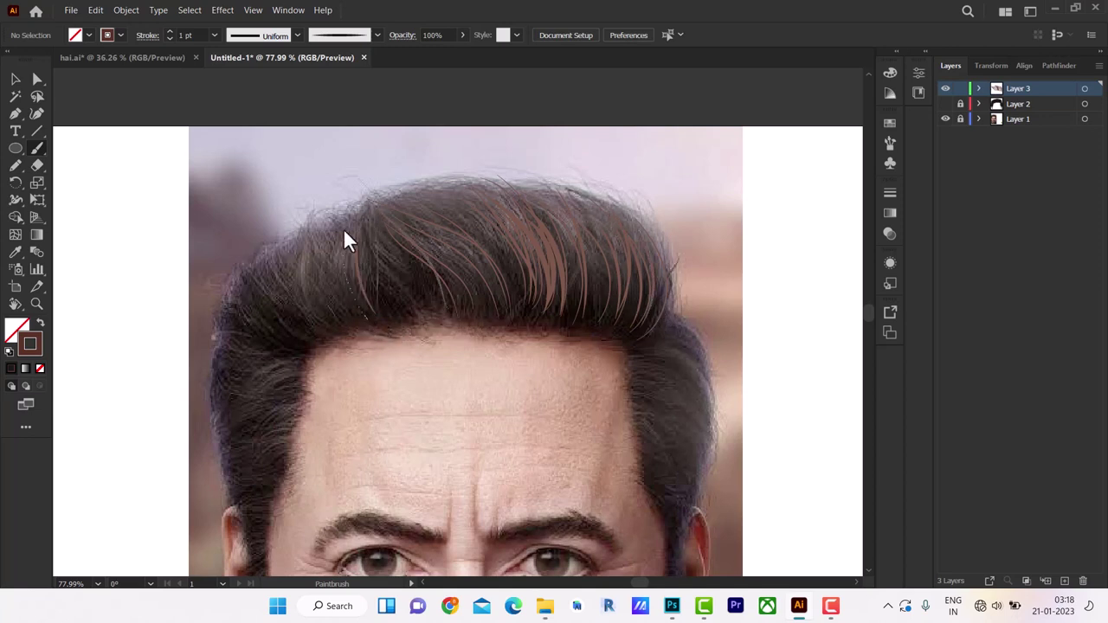
drag(343, 228, 356, 281)
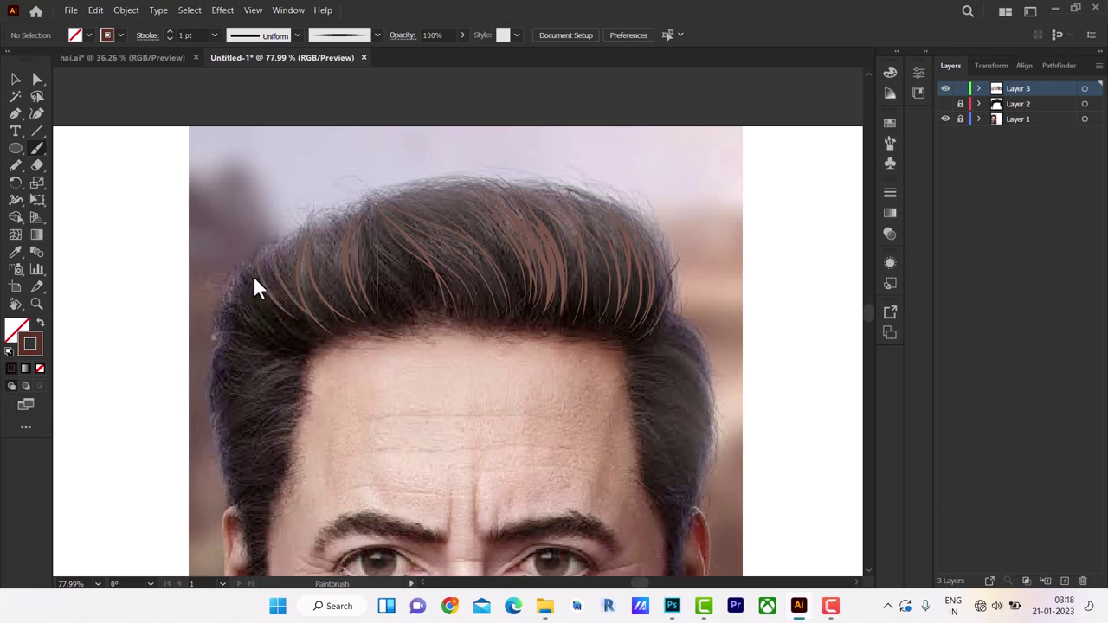
drag(244, 275, 282, 337)
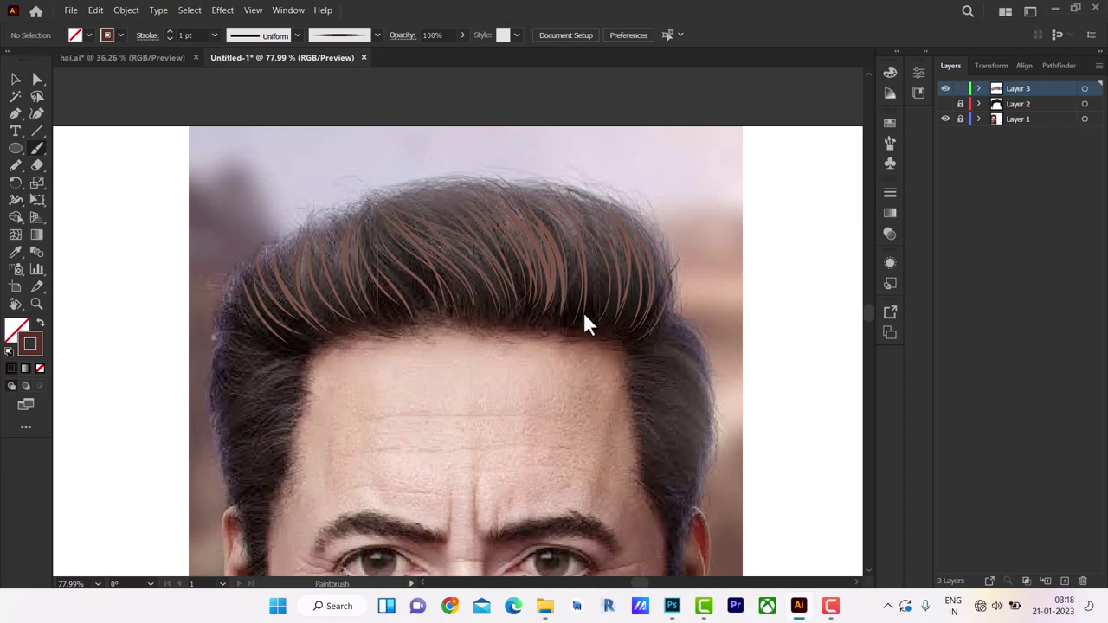
Step: Add more strands on the right crown, down the right temple, and one on the left side
drag(571, 247, 574, 311)
drag(589, 256, 598, 310)
drag(617, 251, 624, 305)
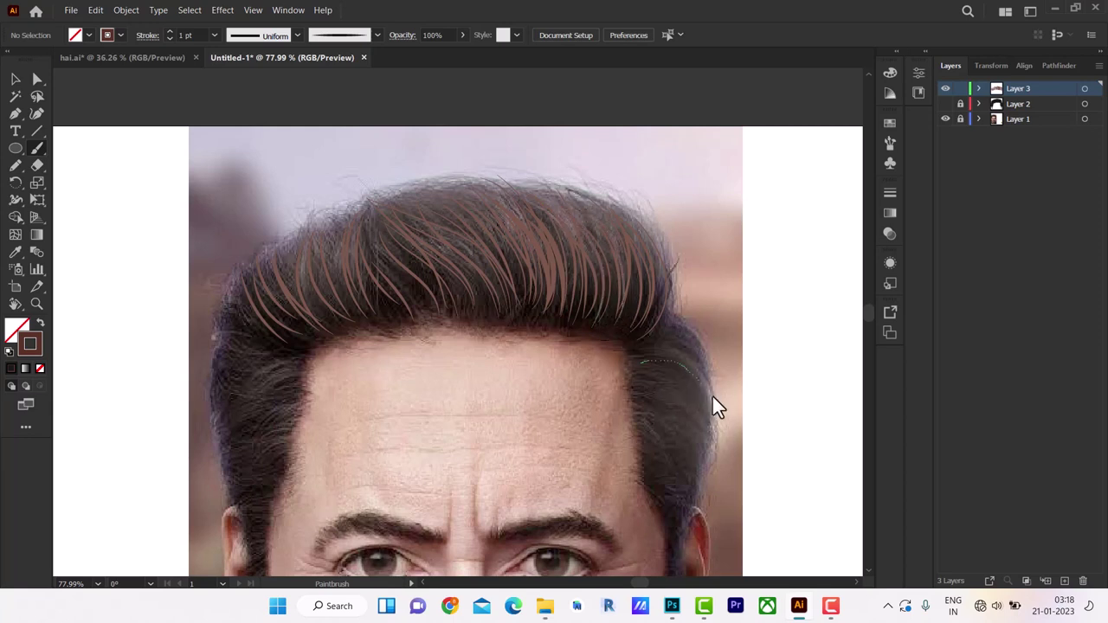
drag(715, 401, 724, 435)
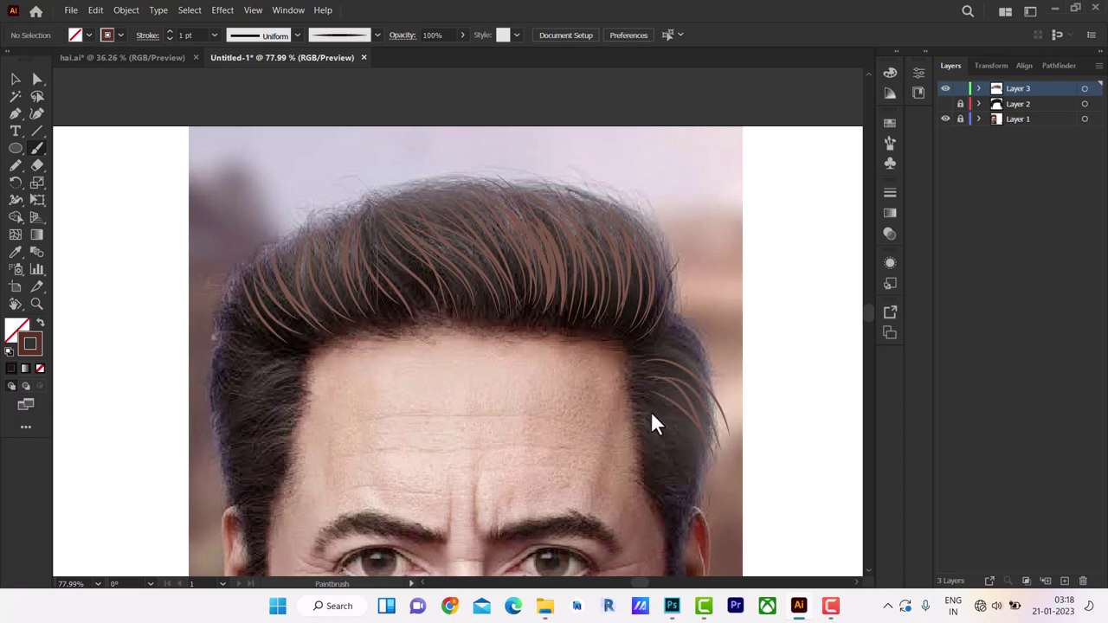
drag(652, 412, 685, 452)
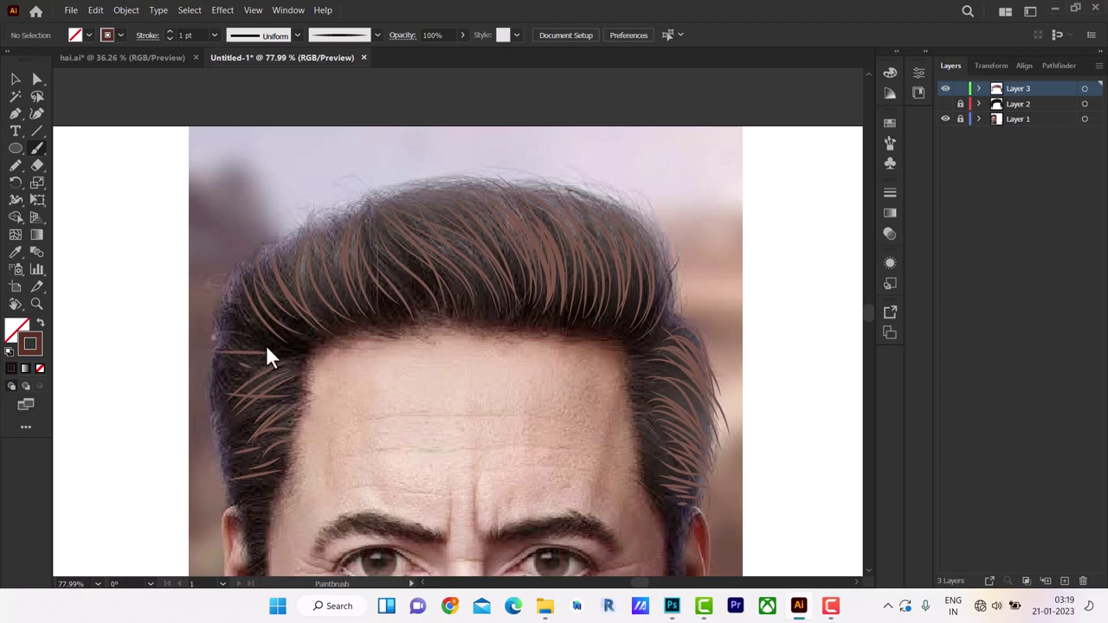
drag(230, 284, 229, 283)
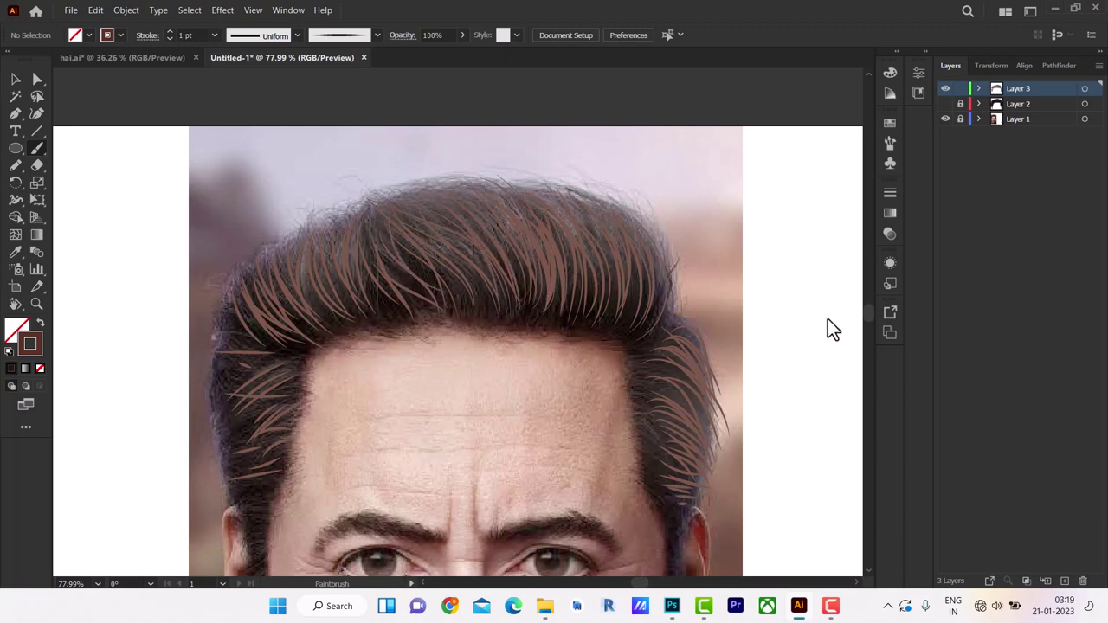
Step: Toggle the dark hair shape layer on and off to compare, then add one strand on the right
click(946, 104)
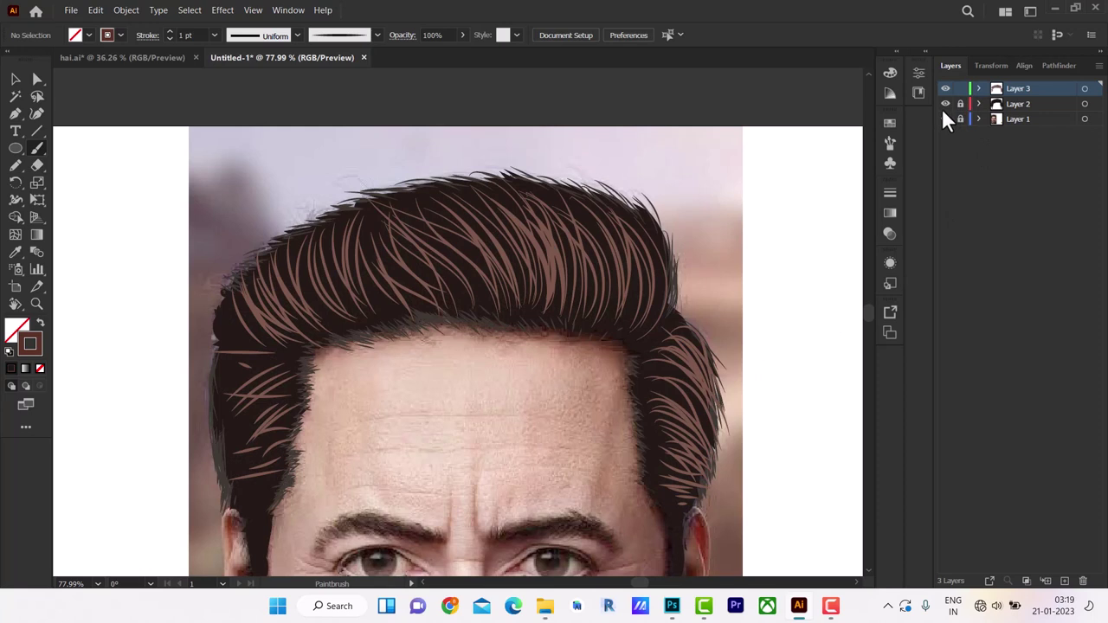
click(946, 104)
click(946, 119)
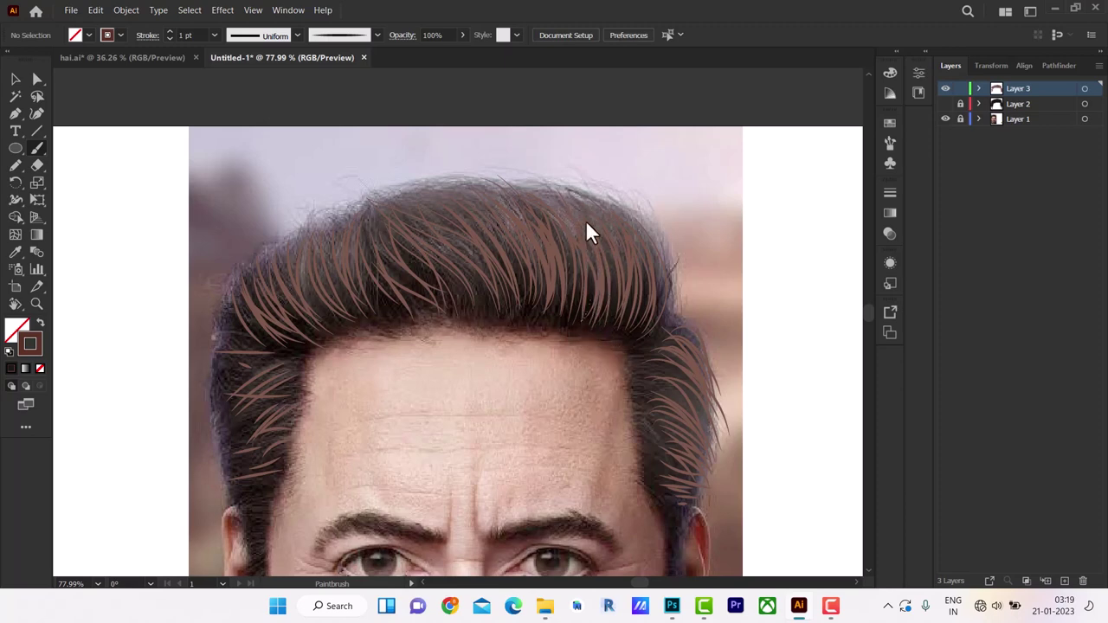
drag(589, 232, 585, 317)
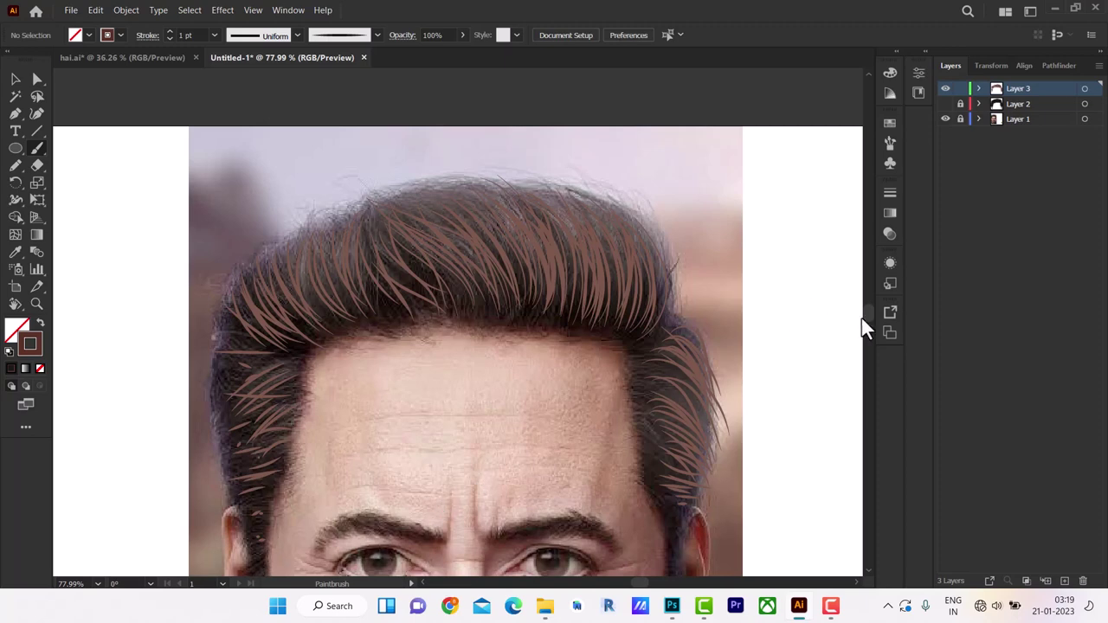
scroll(868, 320, down, 5)
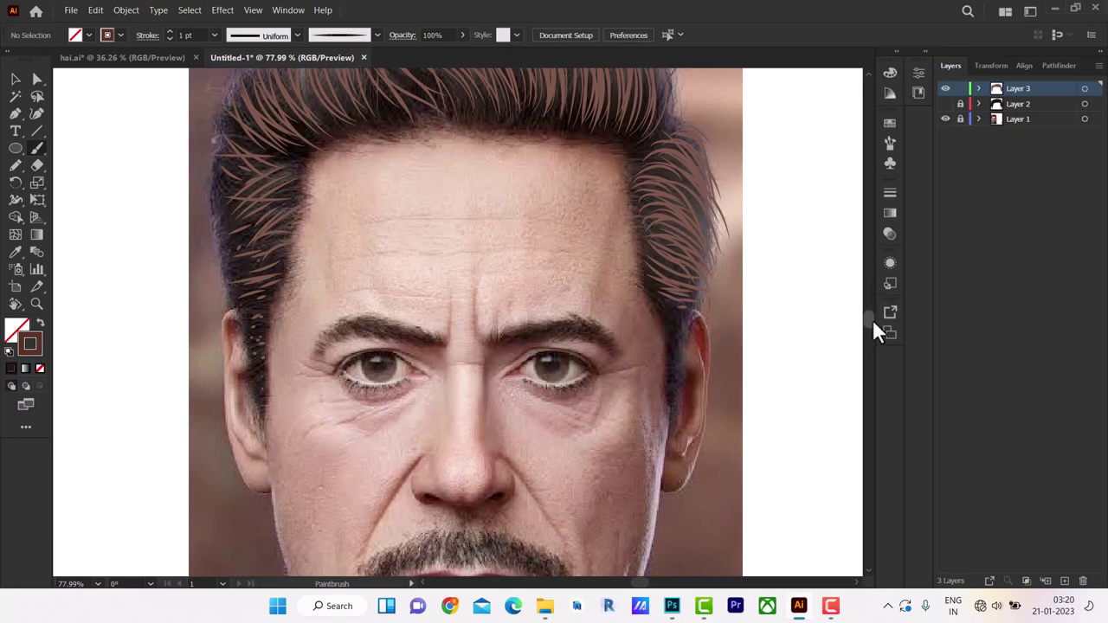
scroll(872, 313, up, 4)
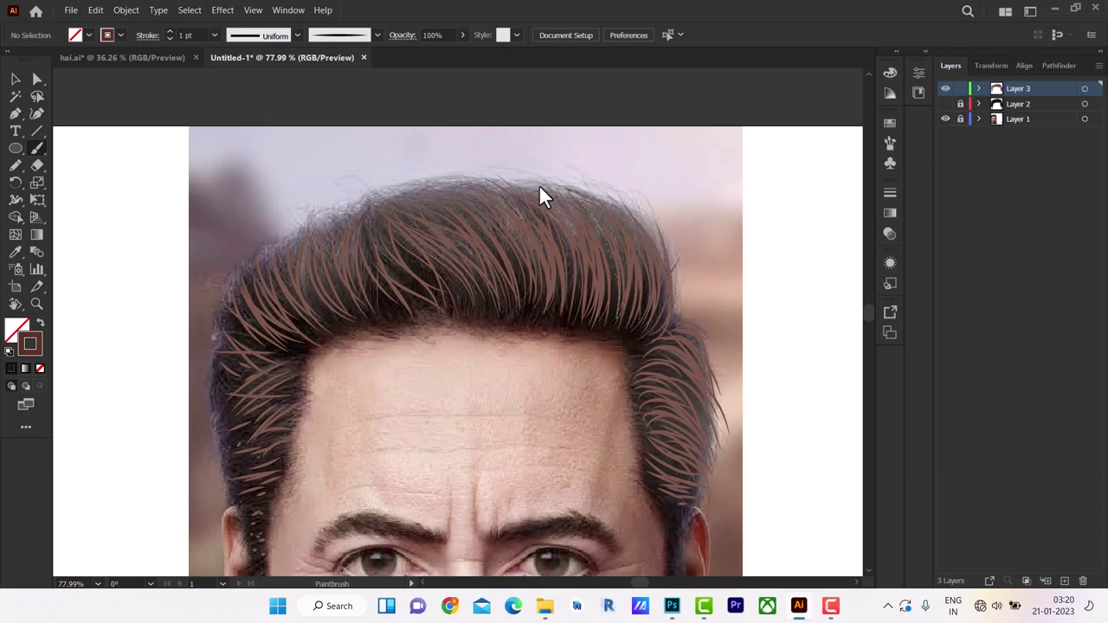
Step: Add six more strands across the crown, from the right side to the left hairline
drag(626, 242, 607, 317)
drag(520, 248, 517, 300)
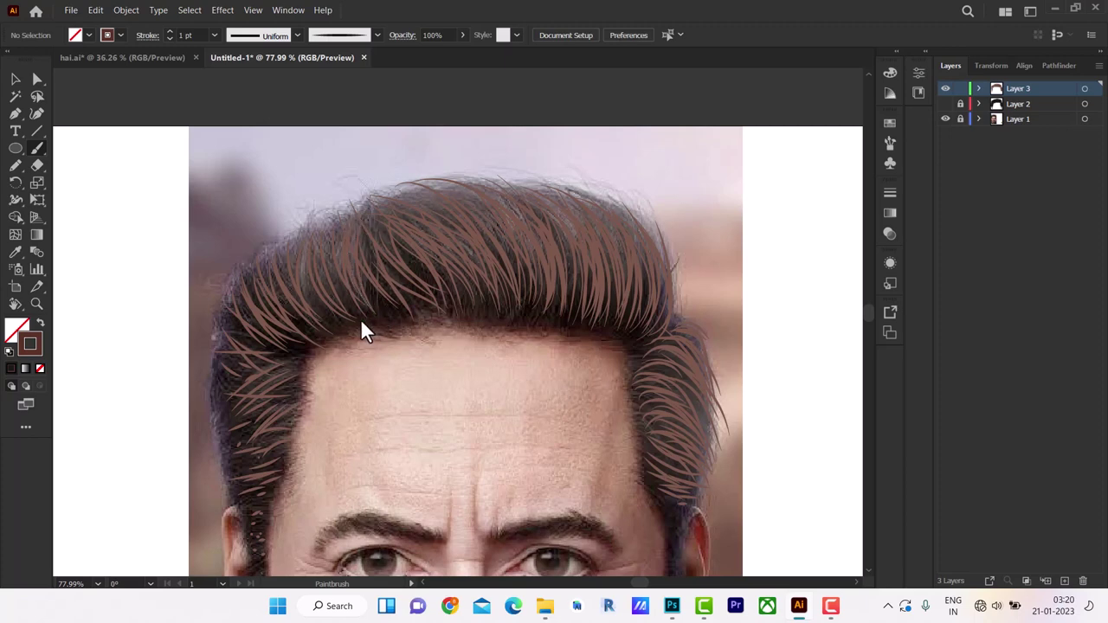
drag(331, 234, 357, 312)
drag(329, 323, 301, 283)
drag(311, 339, 277, 282)
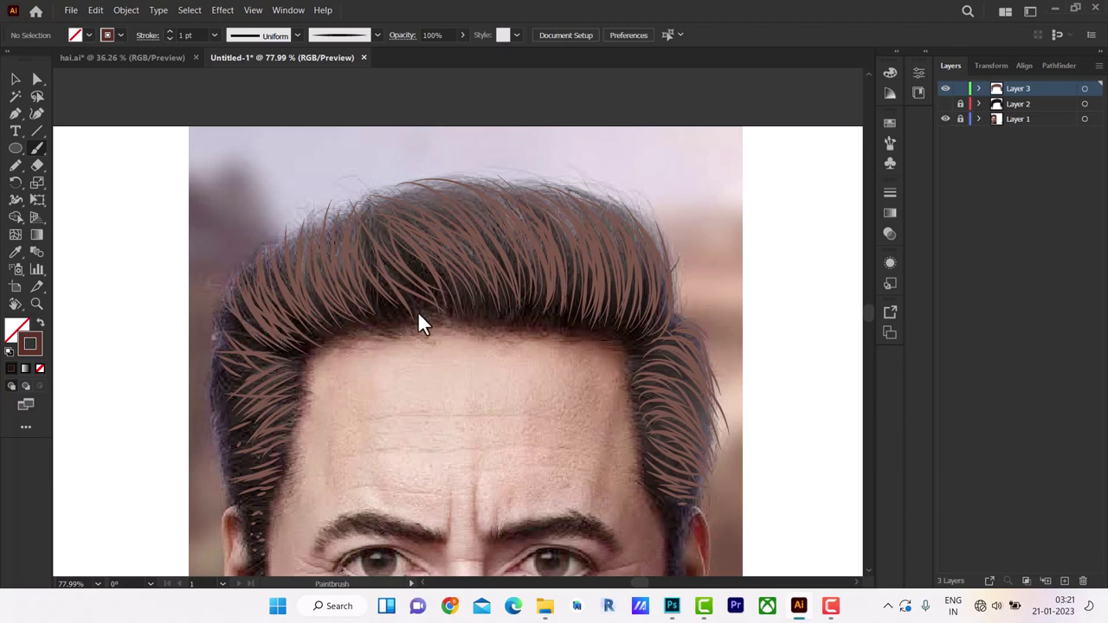
drag(399, 317, 363, 234)
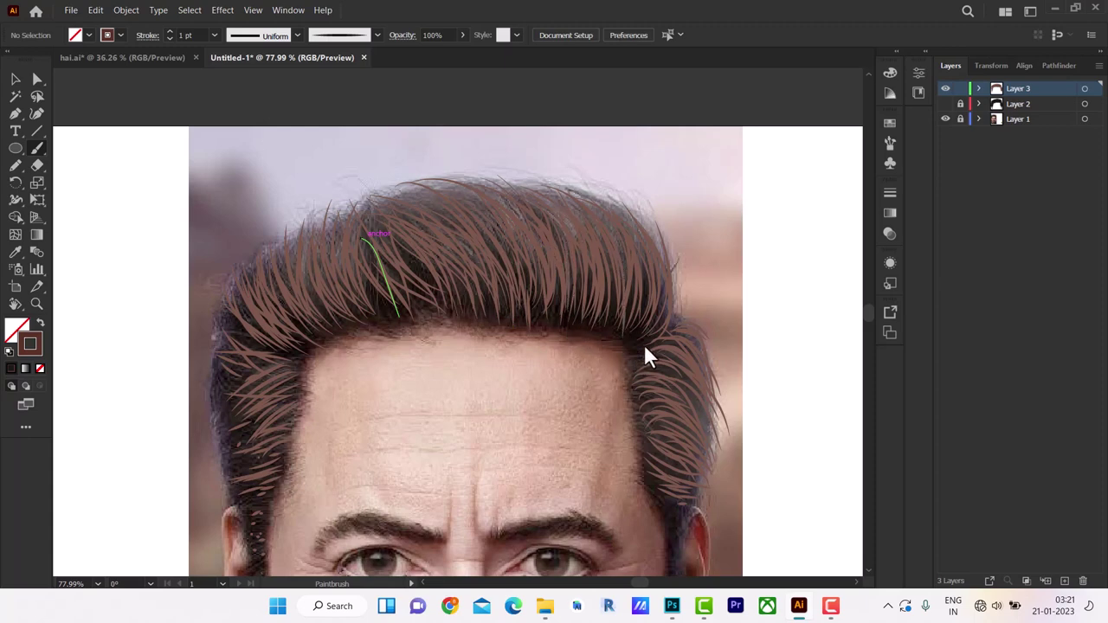
Step: Show Layer 2's darker strands, fit the artboard in view, and toggle the photo layer off and on
click(946, 104)
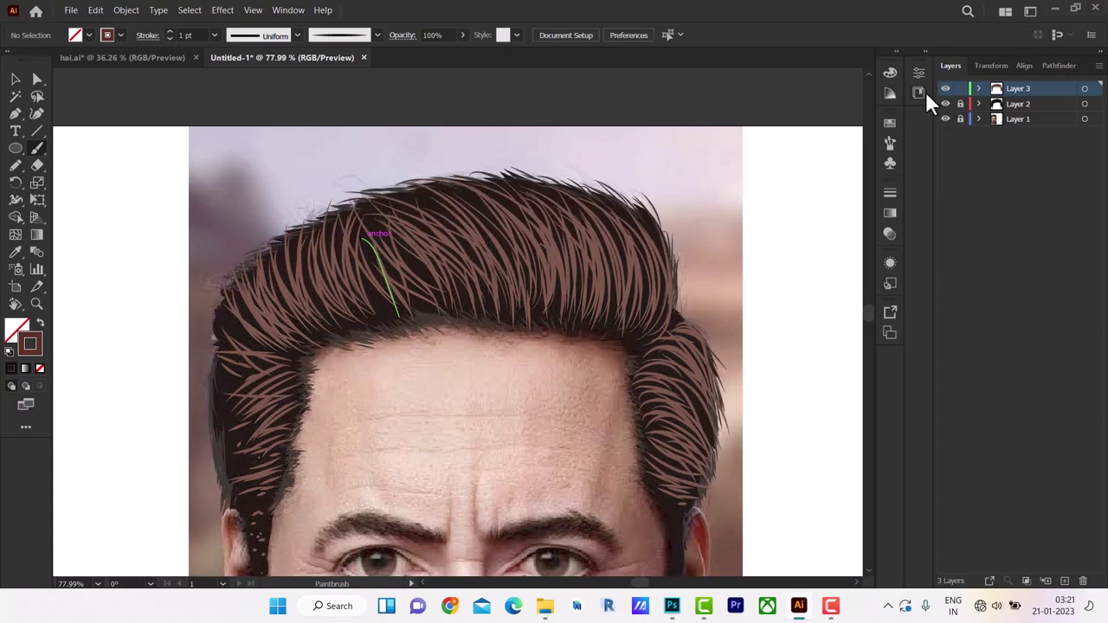
key(ctrl+0)
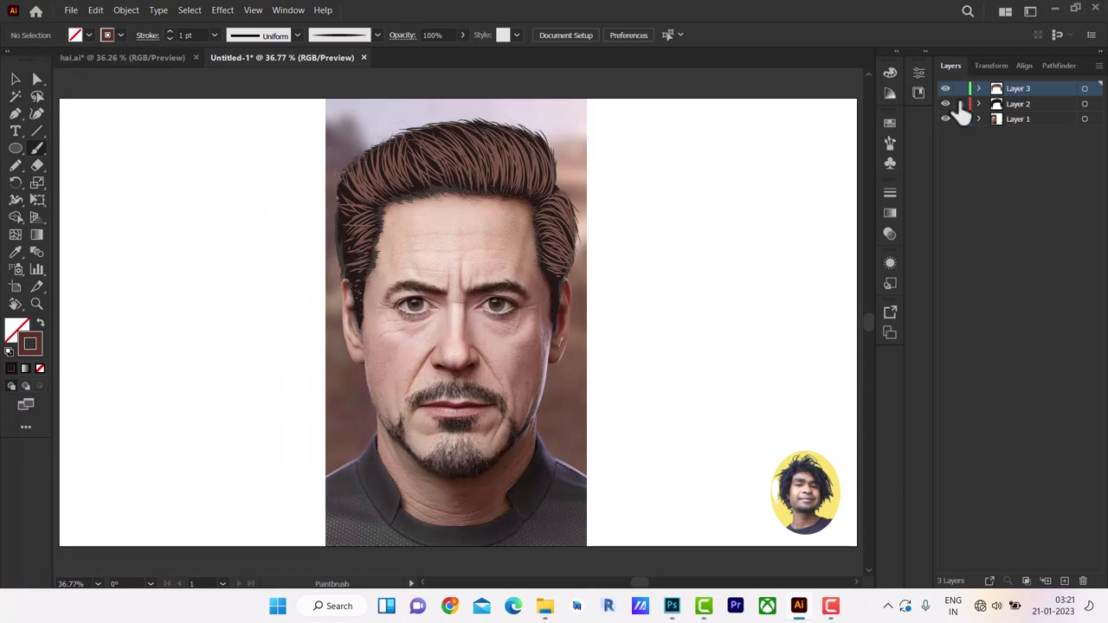
click(946, 119)
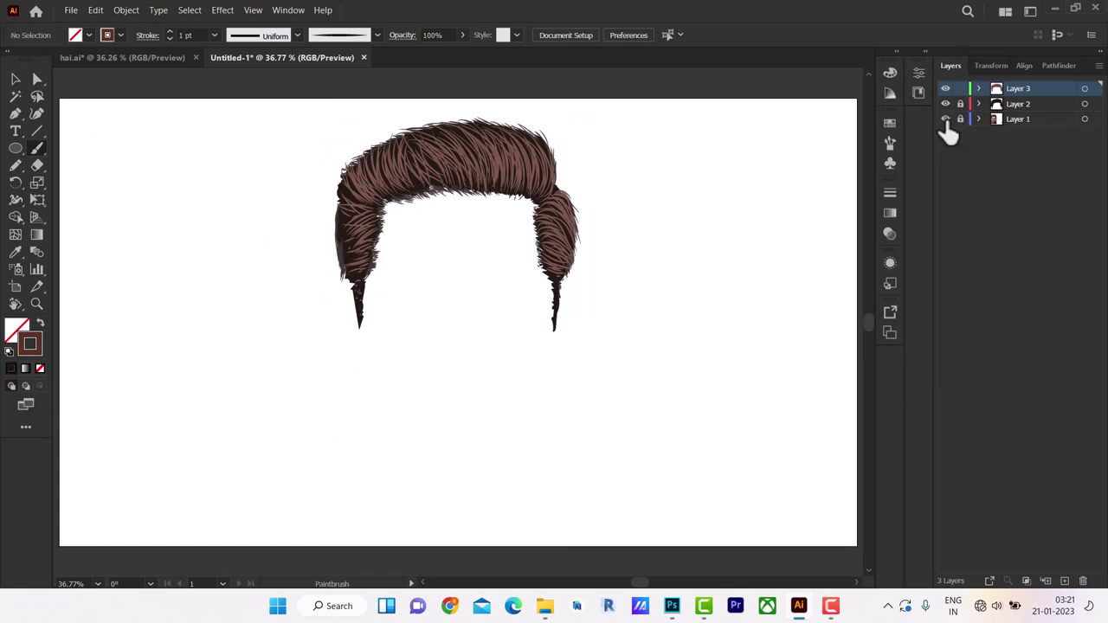
click(945, 119)
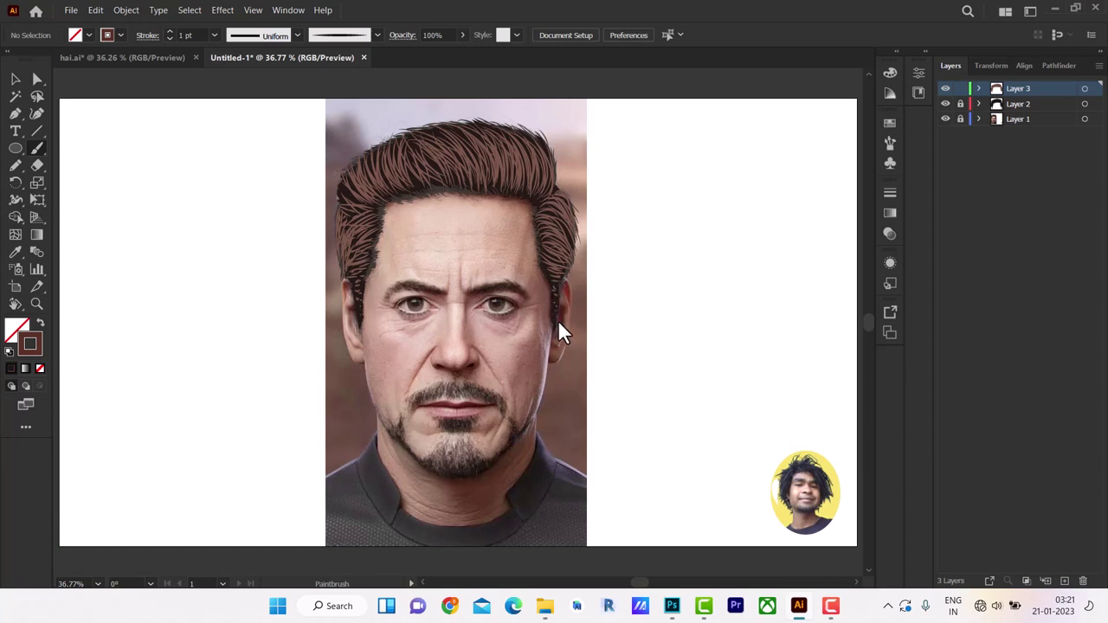
click(14, 79)
Step: Select Layer 3's hair strands and recolour their stroke to a lighter brown
click(1085, 89)
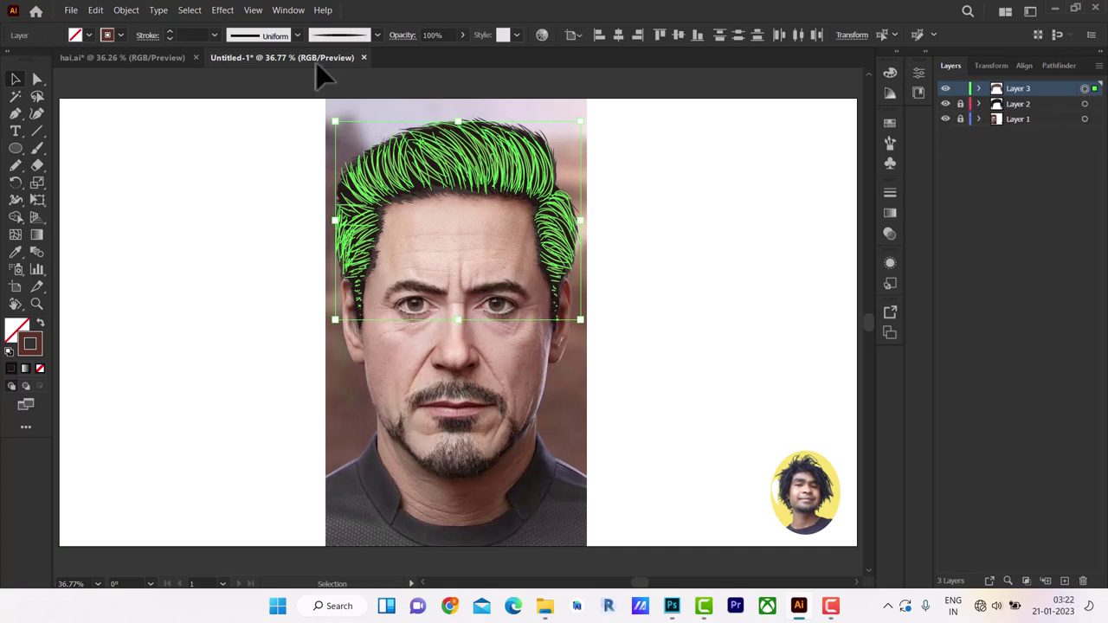
double_click(39, 351)
mouse_move(806, 213)
mouse_down()
mouse_move(789, 186)
mouse_move(778, 201)
mouse_up()
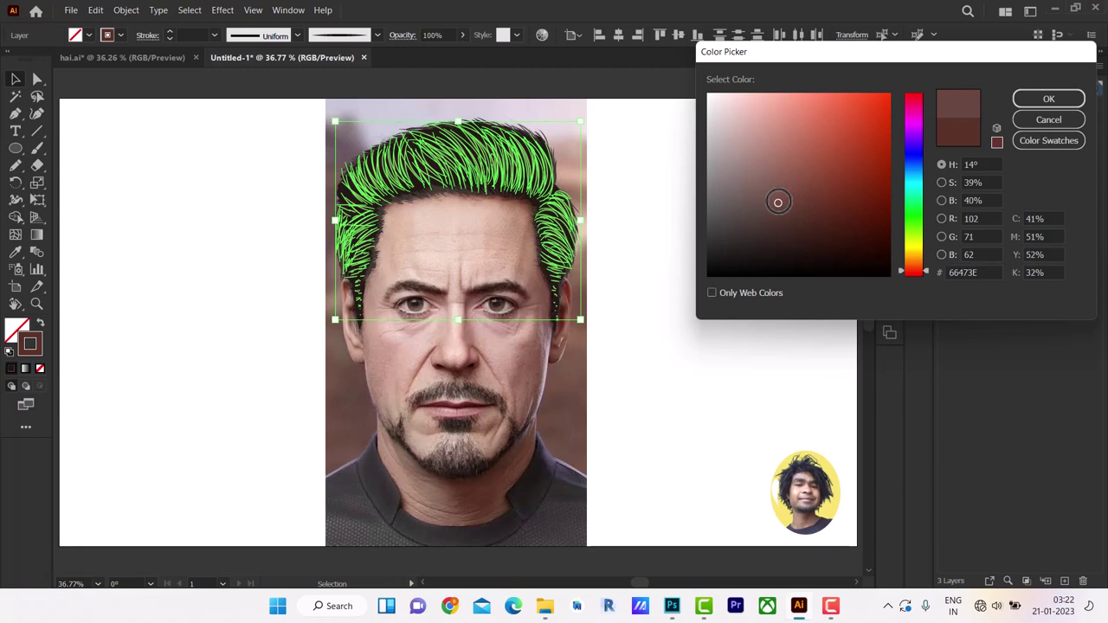
click(1048, 99)
click(796, 276)
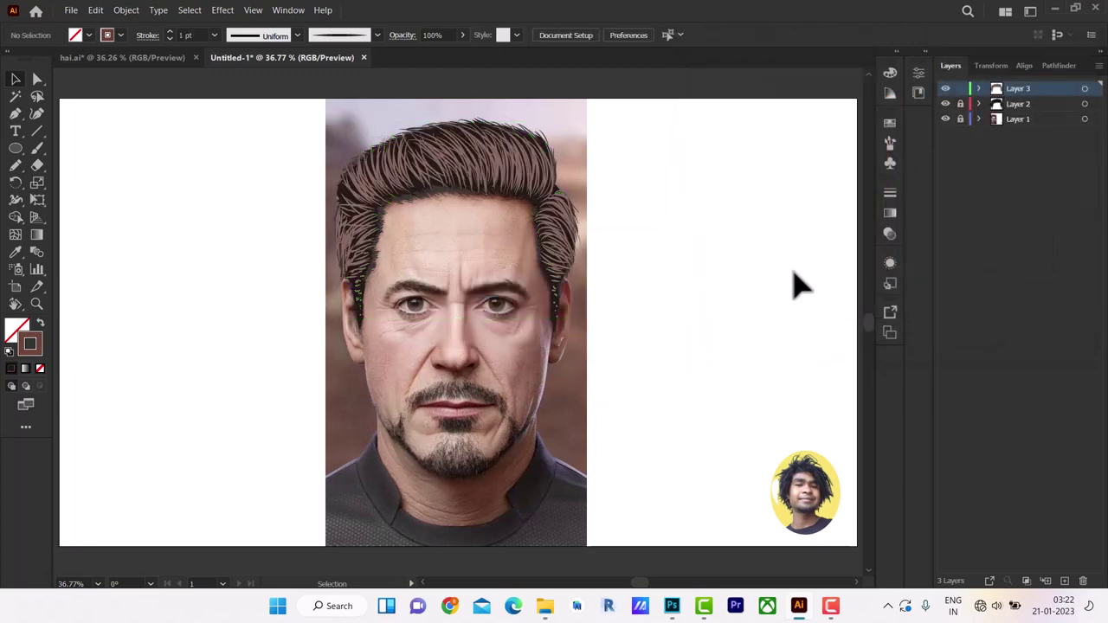
click(945, 118)
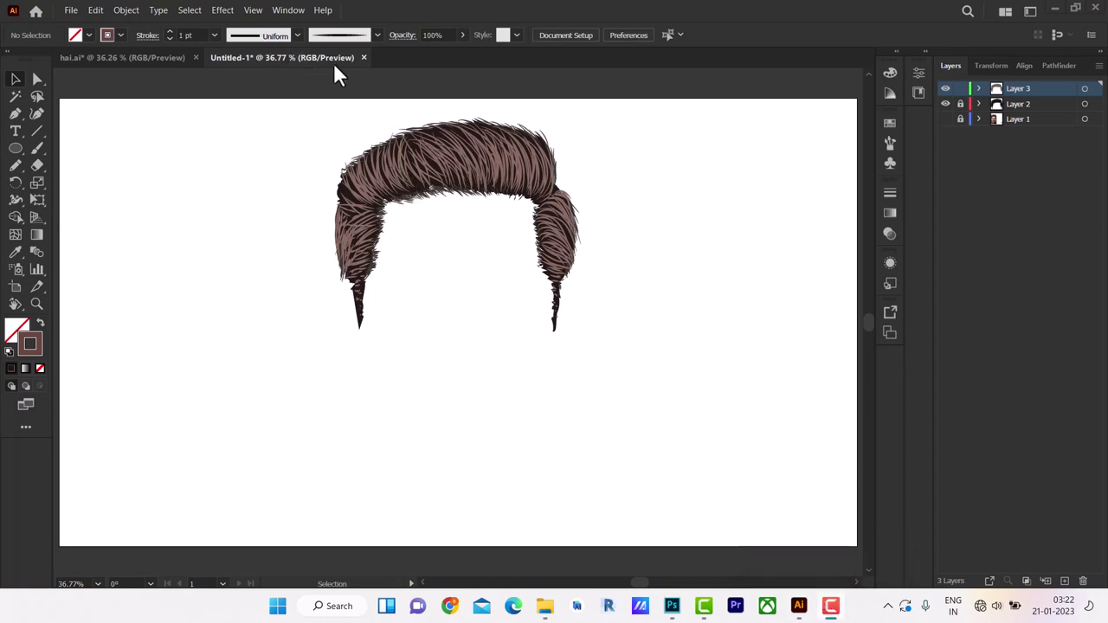
Step: Reselect the strands and set their stroke colour to the darker brown #47322E
click(1085, 89)
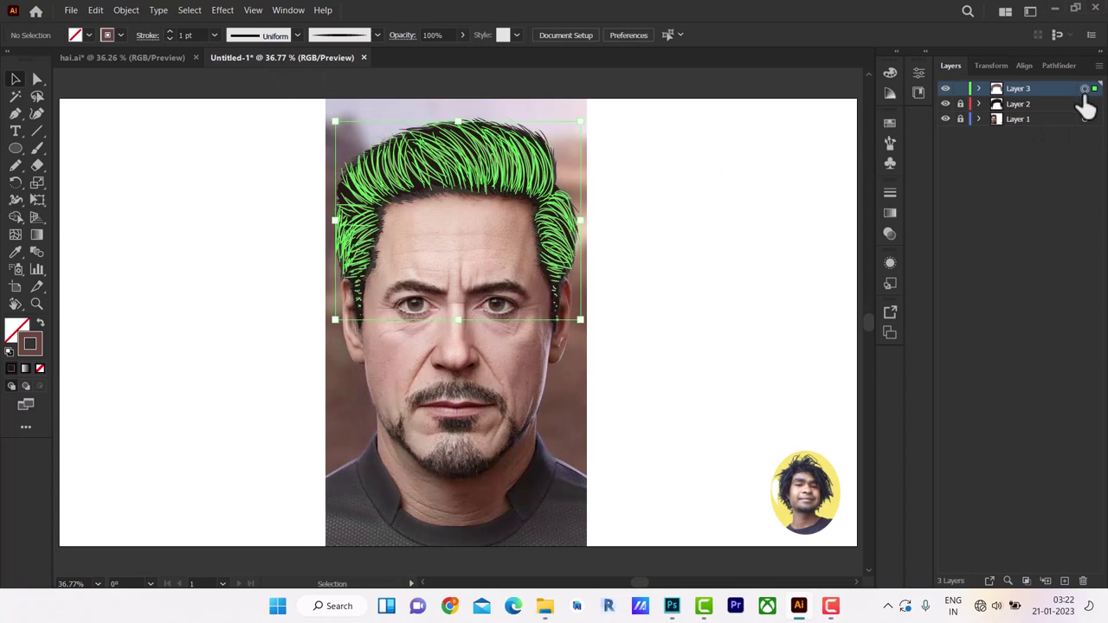
double_click(29, 345)
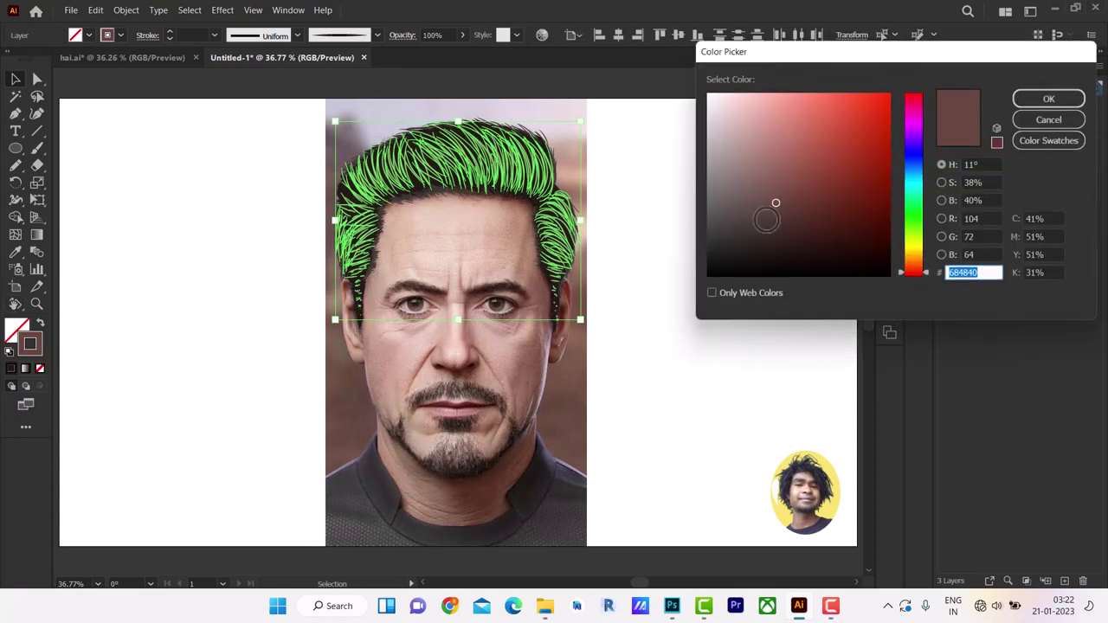
drag(773, 215, 771, 224)
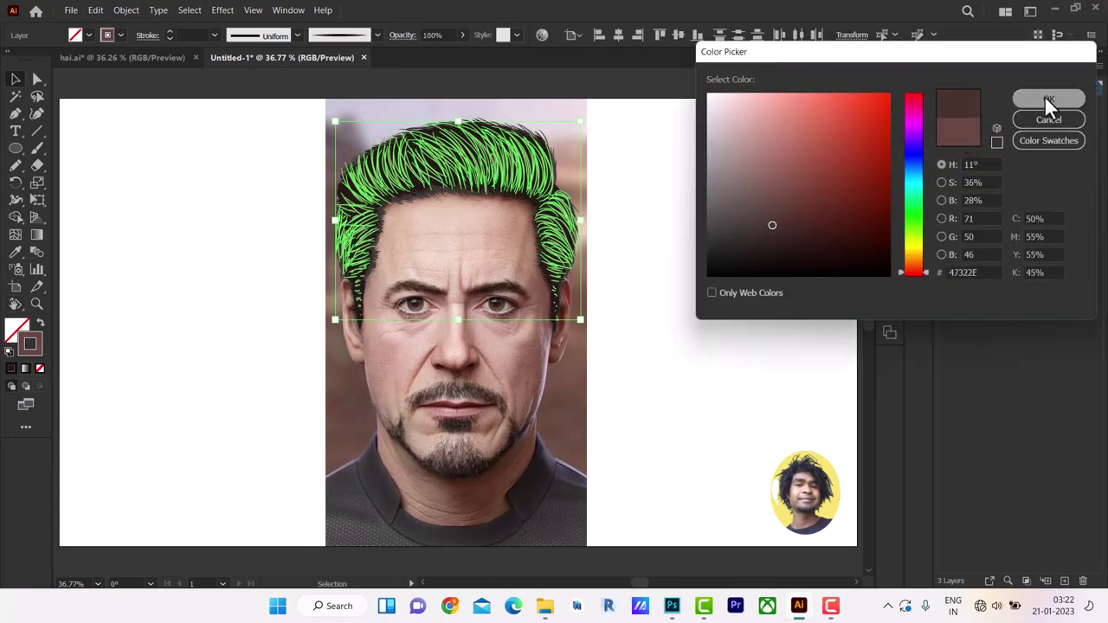
click(1046, 99)
click(751, 223)
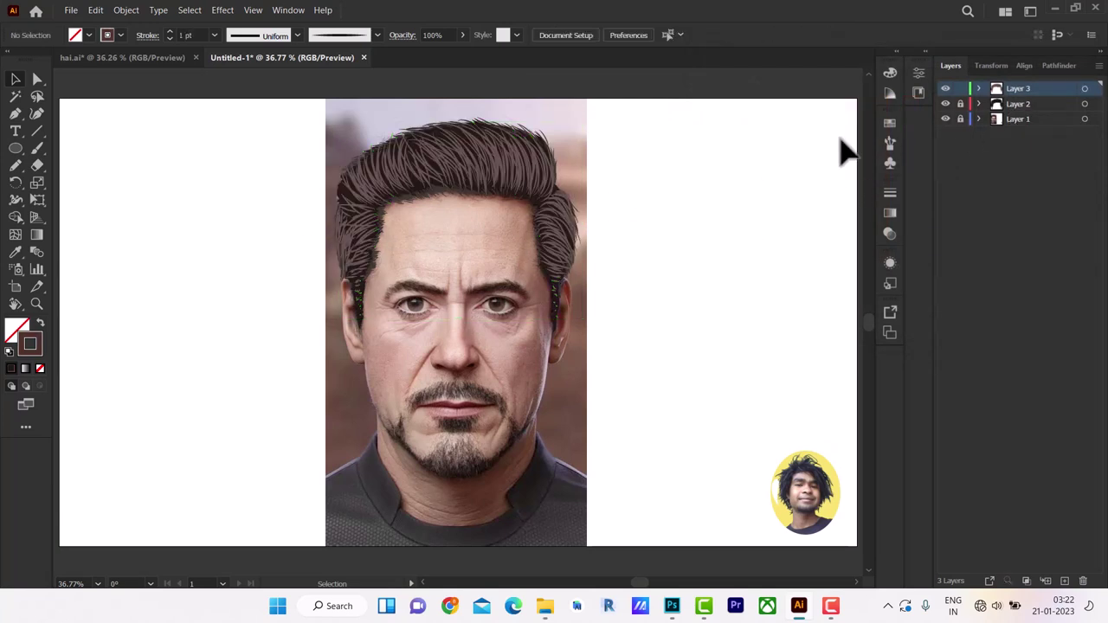
click(1085, 89)
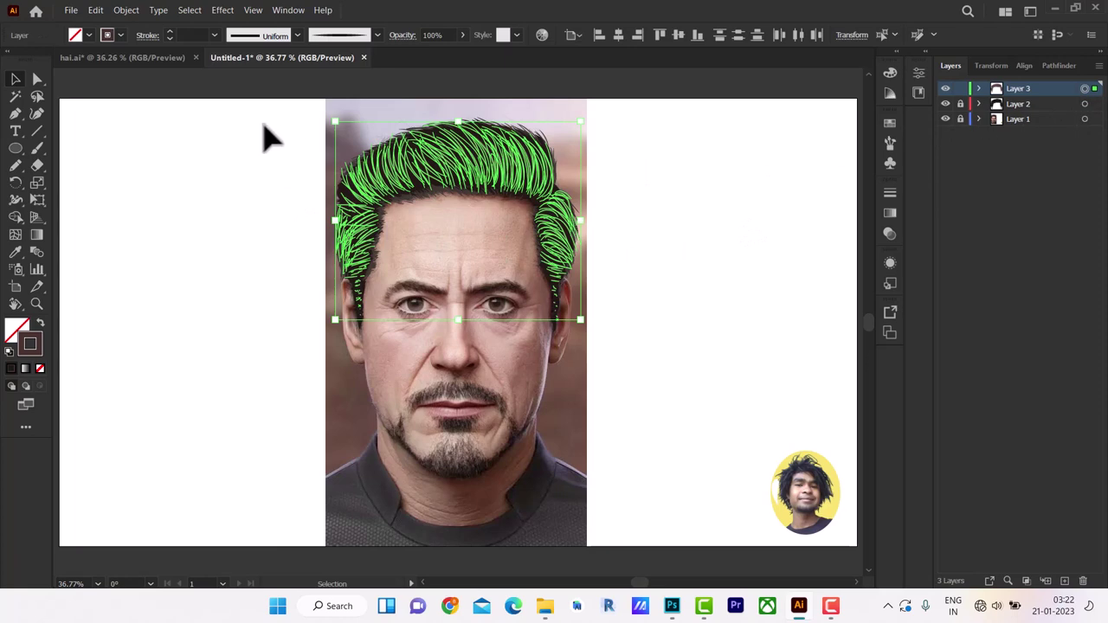
Step: Darken the strands with Recolor Artwork's Color Harmony preset, lowering brightness to 9%
click(96, 10)
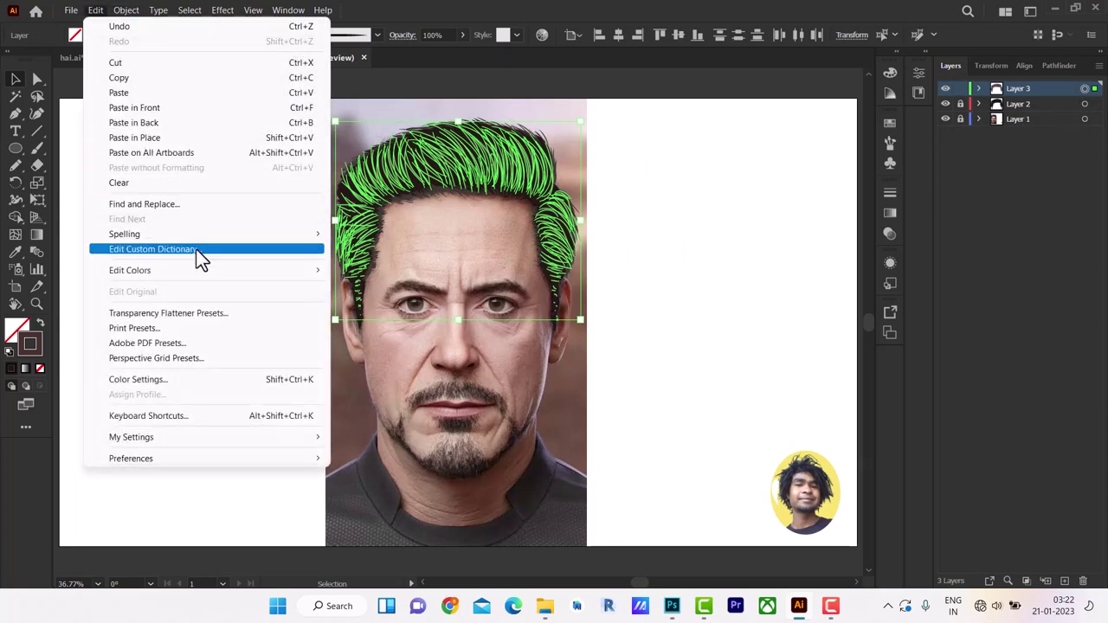
mouse_move(130, 271)
mouse_move(401, 285)
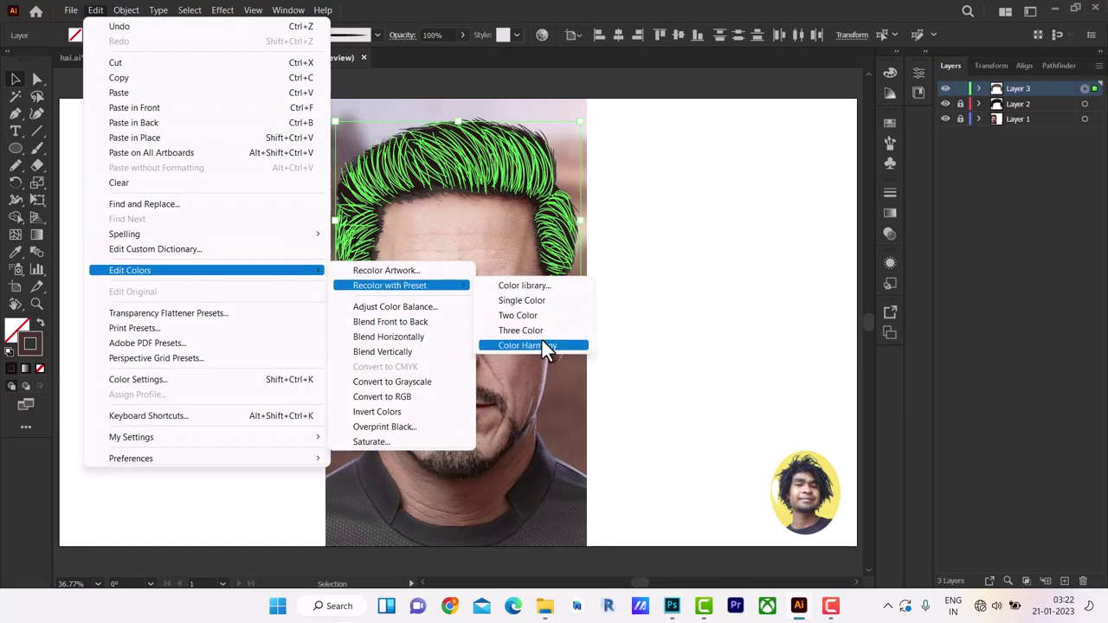
click(538, 344)
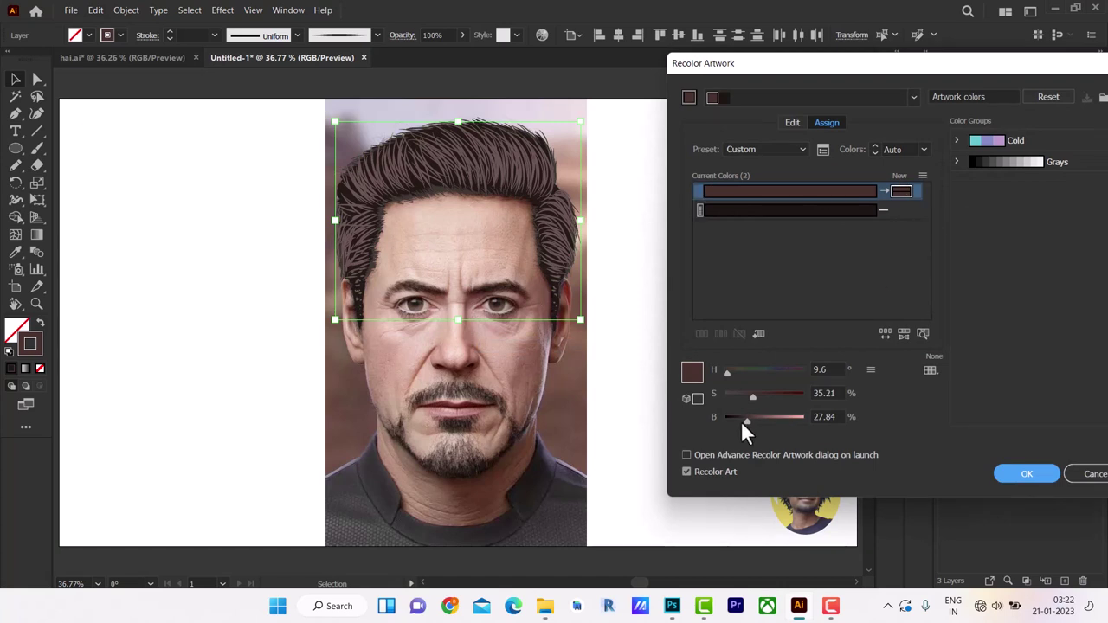
mouse_move(745, 419)
mouse_down()
mouse_move(772, 418)
mouse_move(733, 421)
mouse_up()
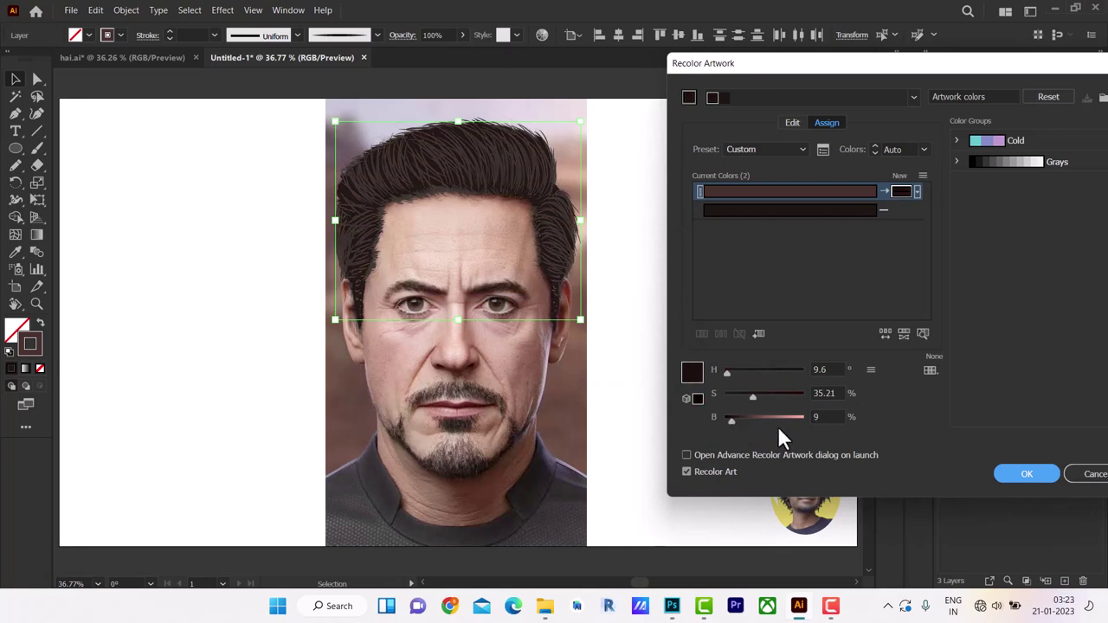
click(1027, 475)
Step: Deselect the hair and hide the photo layer, briefly showing it again to compare
click(680, 293)
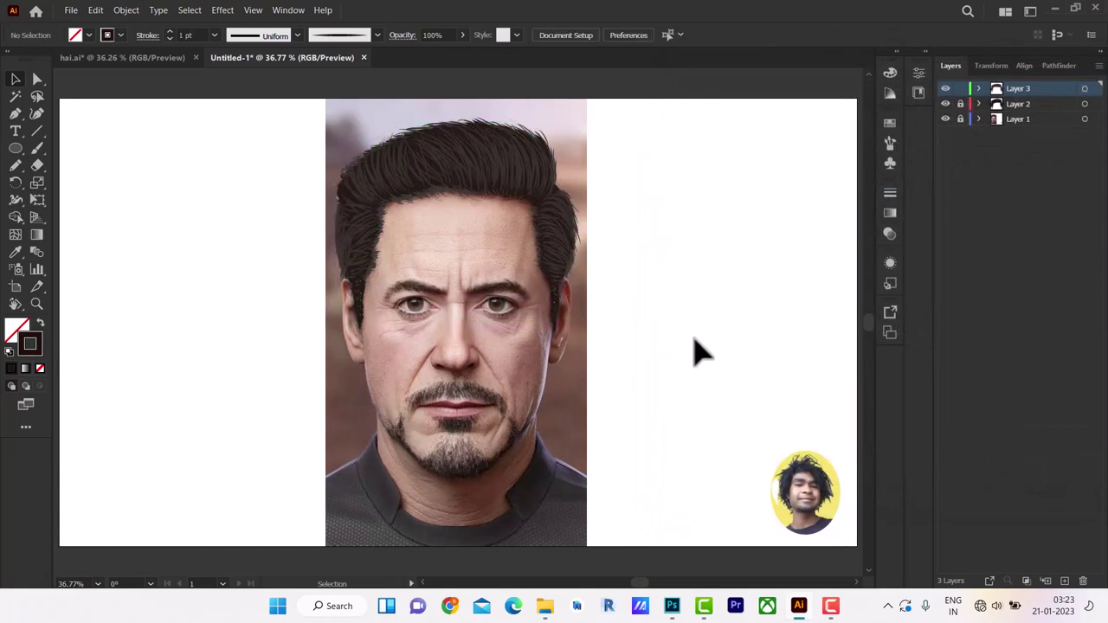
click(947, 120)
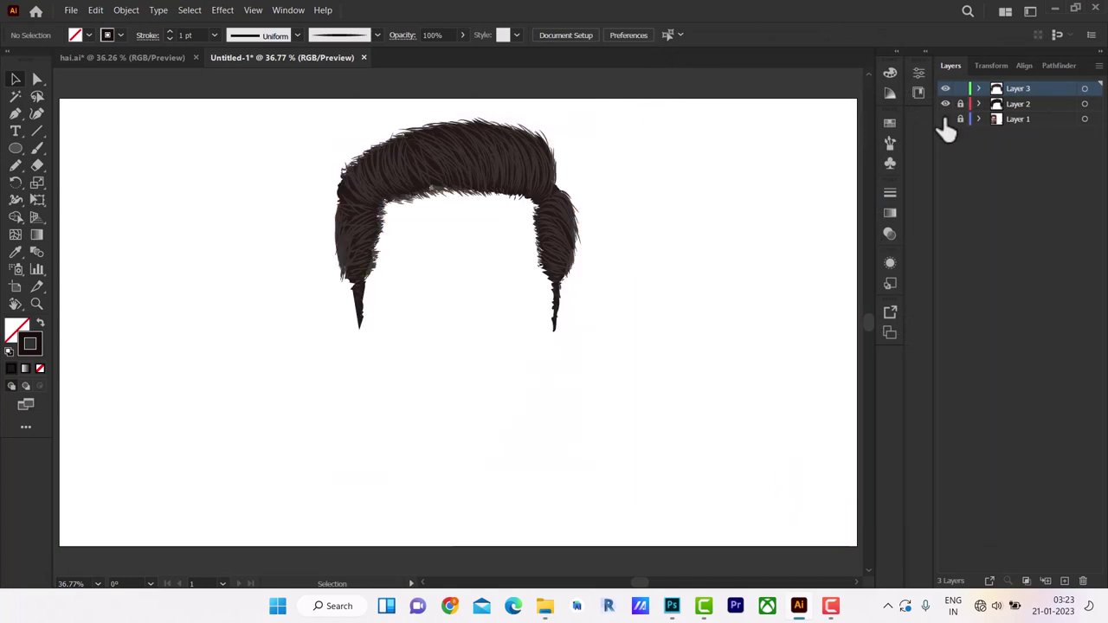
click(946, 120)
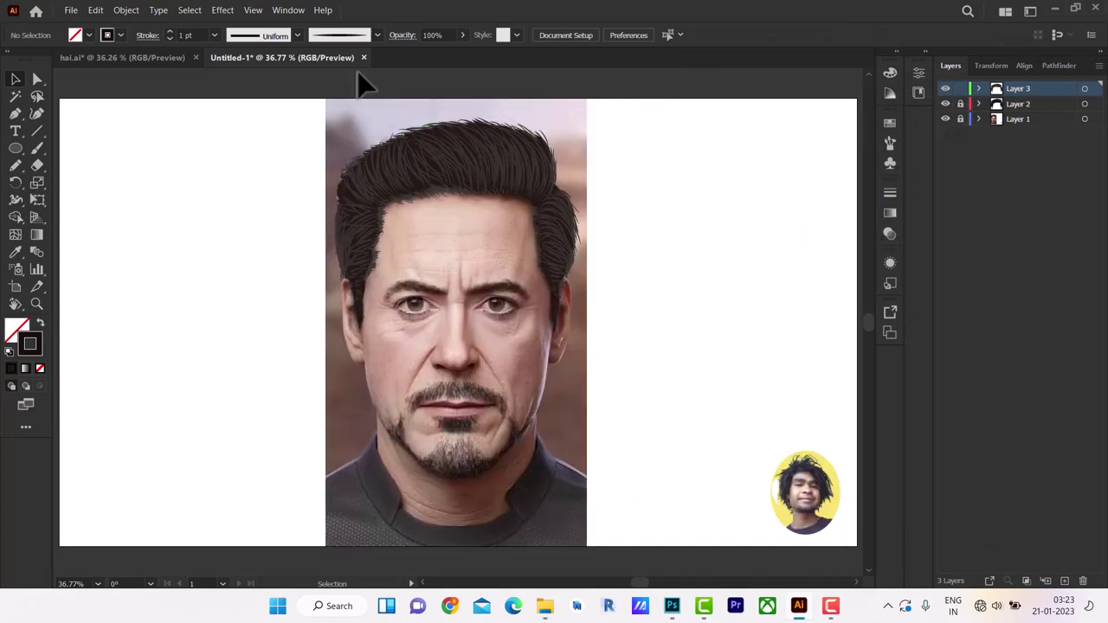
click(946, 119)
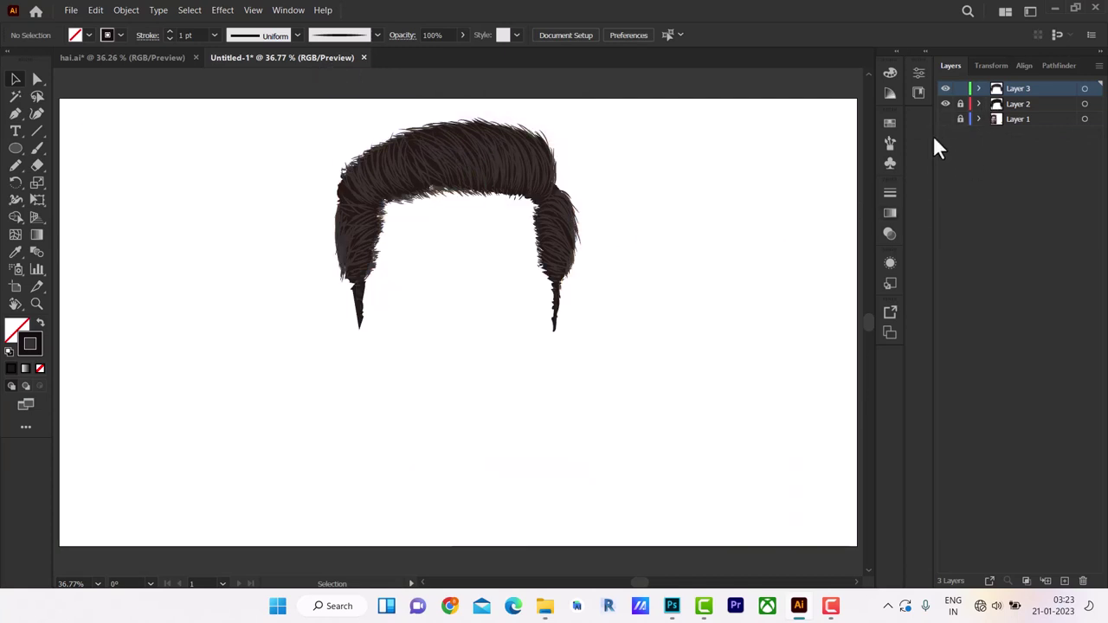